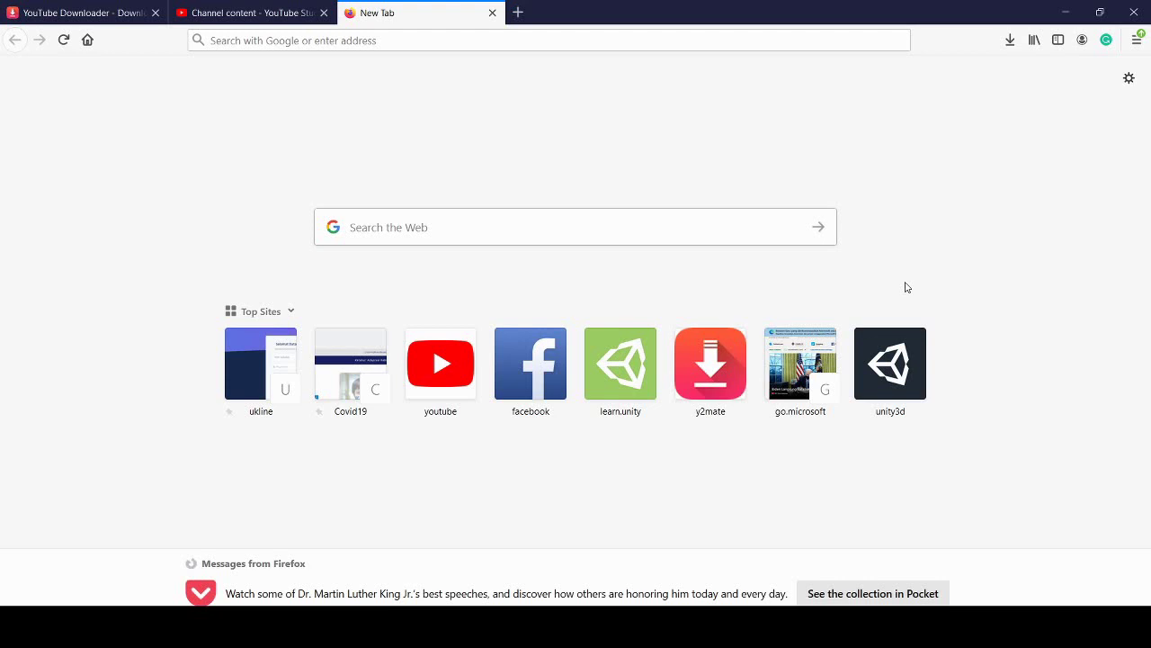
Step: Search the web for "unity archive" and open Unity's Download Archive page from the results
{"action": "left_click", "coordinate": [537, 39]}
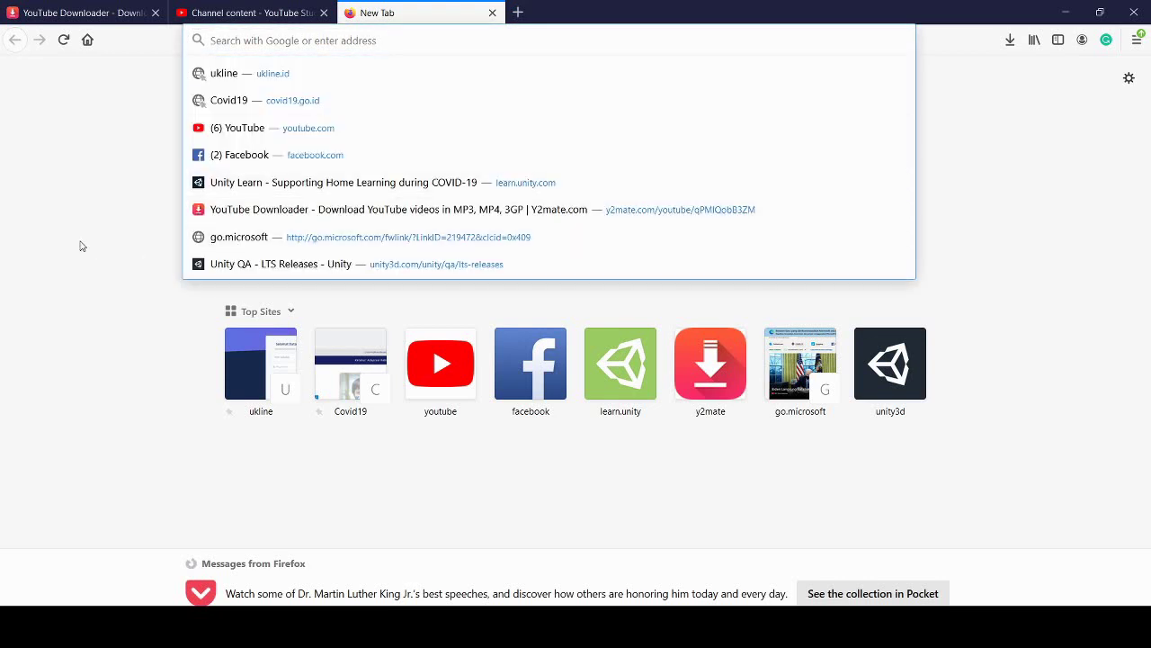
{"action": "left_click", "coordinate": [80, 246]}
{"action": "left_click", "coordinate": [291, 39]}
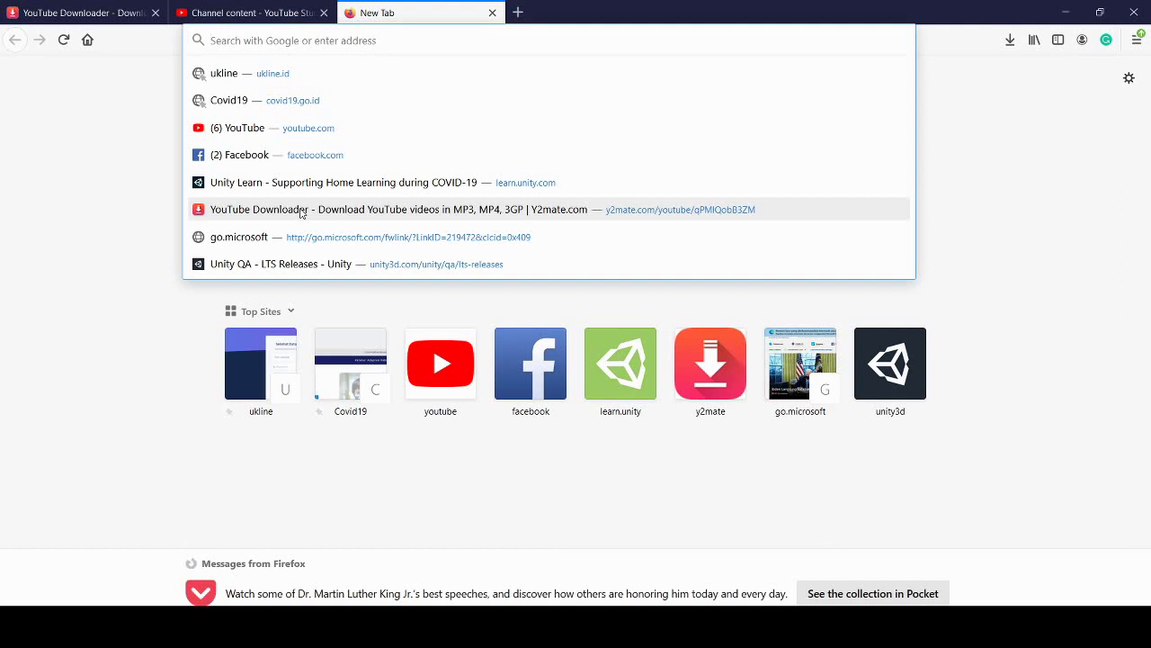
{"action": "type", "text": "u"}
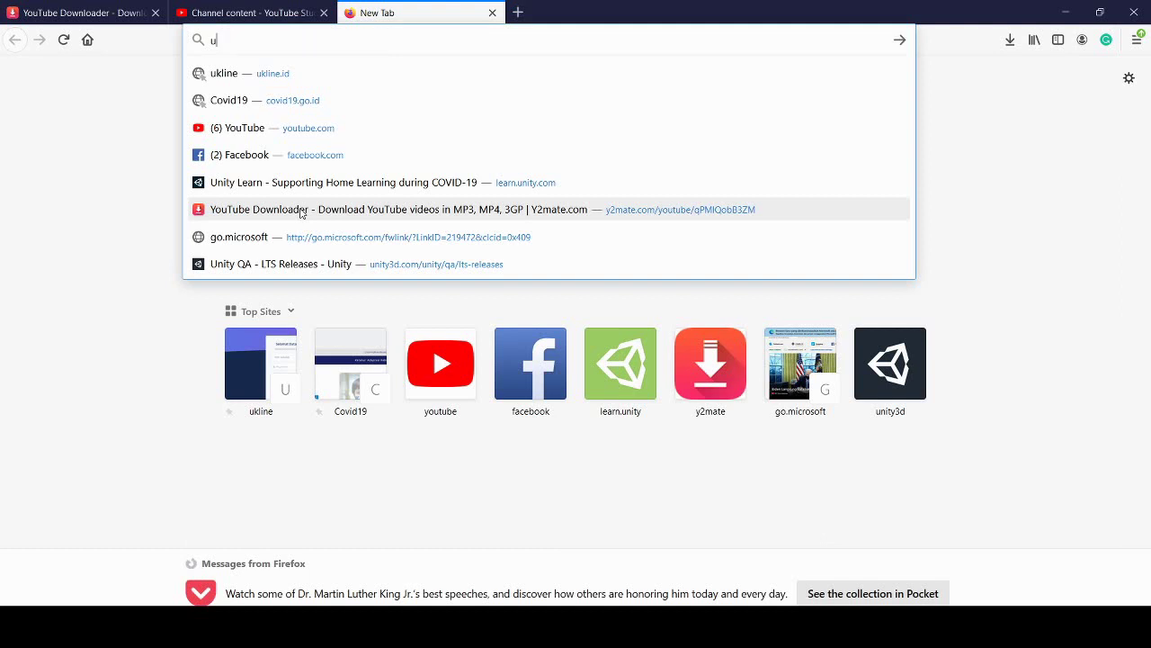
{"action": "type", "text": "nity arvhi"}
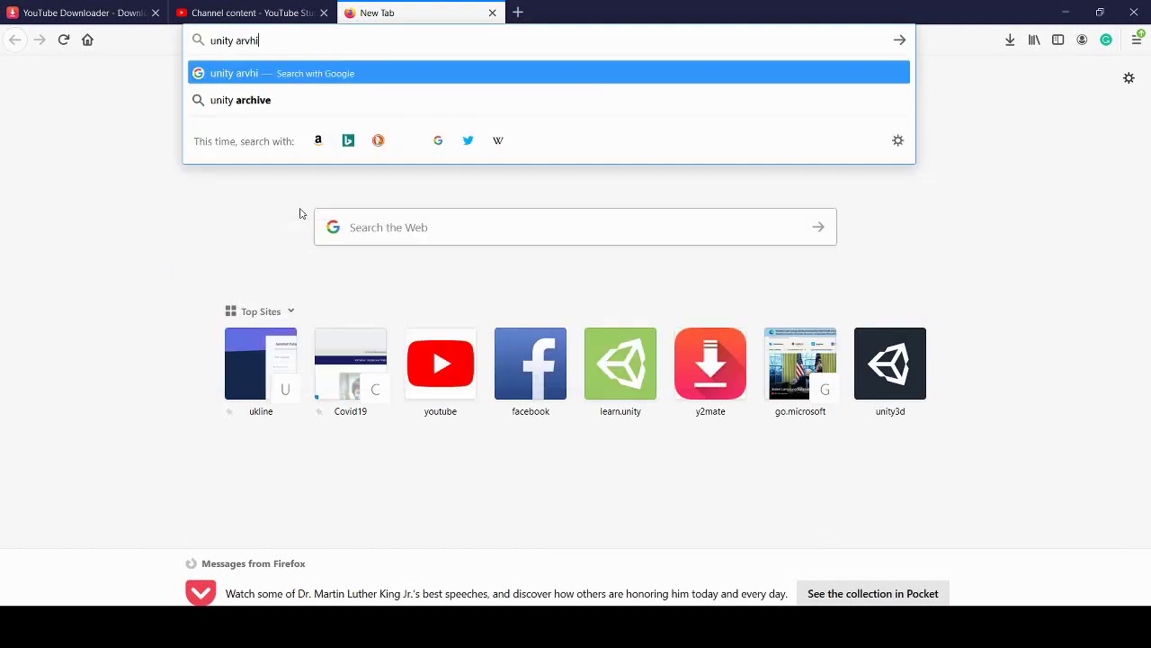
{"action": "key", "text": "Down"}
{"action": "key", "text": "Return"}
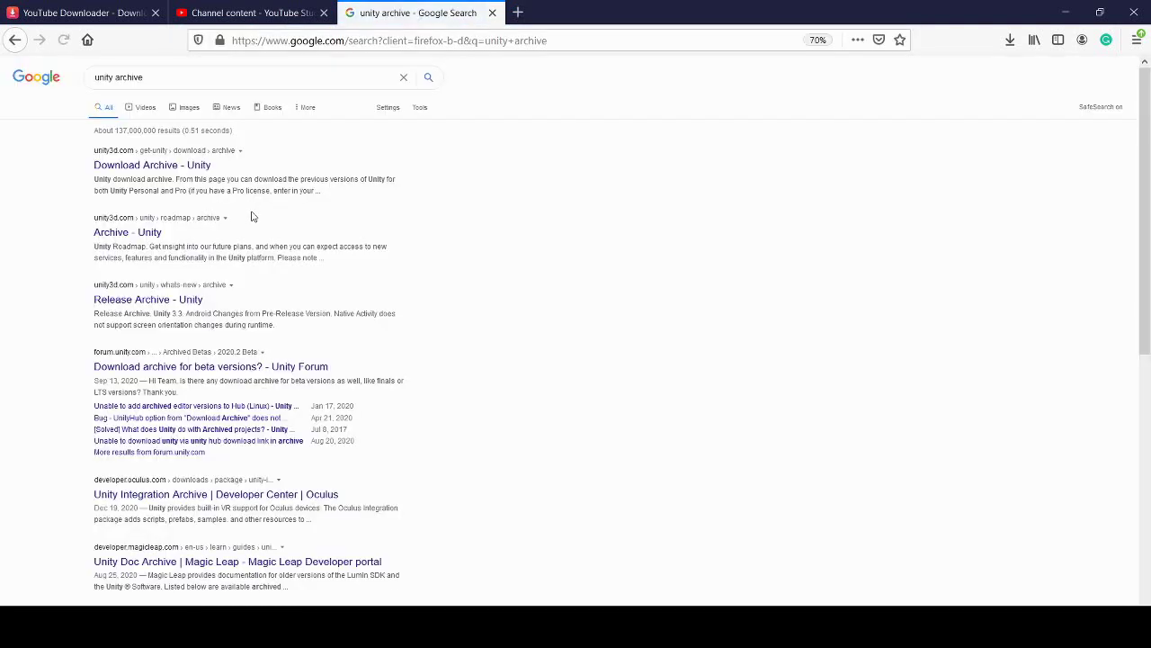
{"action": "left_click", "coordinate": [144, 167]}
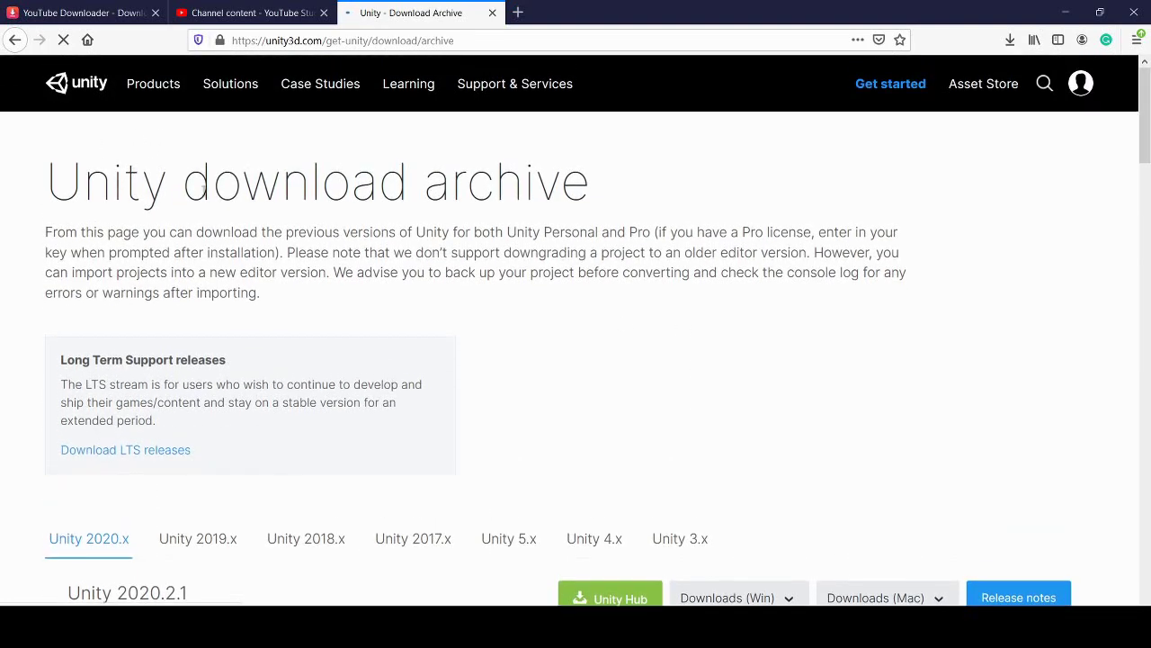
Step: Review the Long Term Support section on the download archive page and open its LTS releases page
{"action": "scroll", "coordinate": [642, 288], "scroll_direction": "down", "scroll_amount": 3}
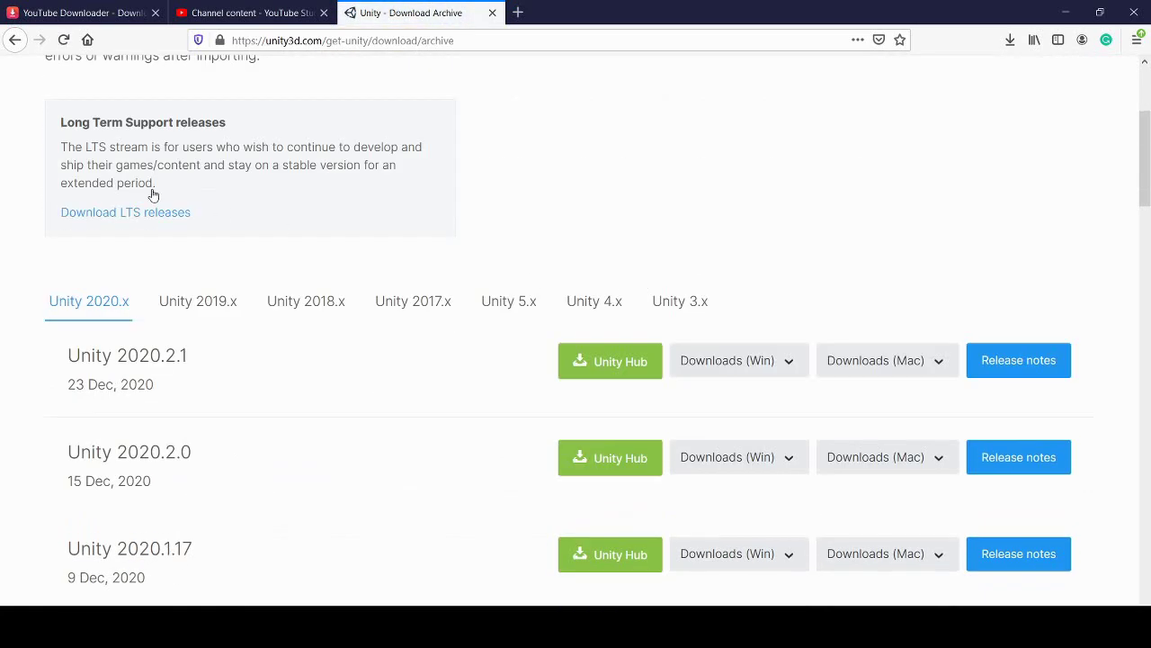
{"action": "left_click_drag", "start_coordinate": [67, 122], "coordinate": [204, 120]}
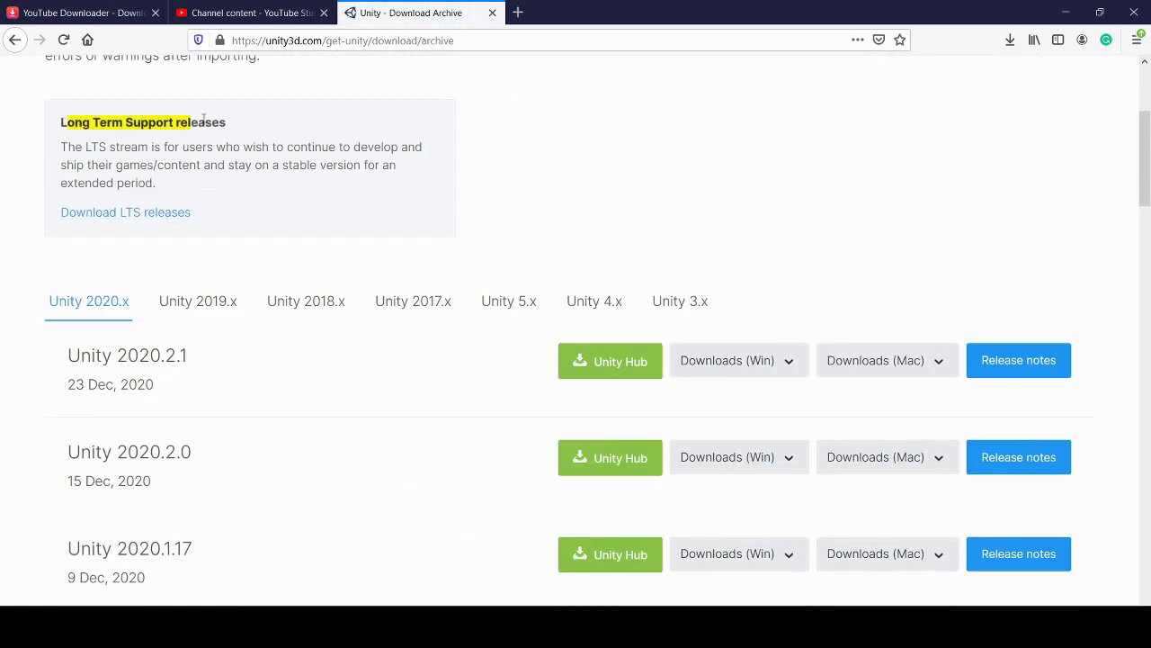
{"action": "left_click", "coordinate": [563, 232]}
{"action": "scroll", "coordinate": [576, 231], "scroll_direction": "down", "scroll_amount": 1}
{"action": "scroll", "coordinate": [576, 231], "scroll_direction": "up", "scroll_amount": 1}
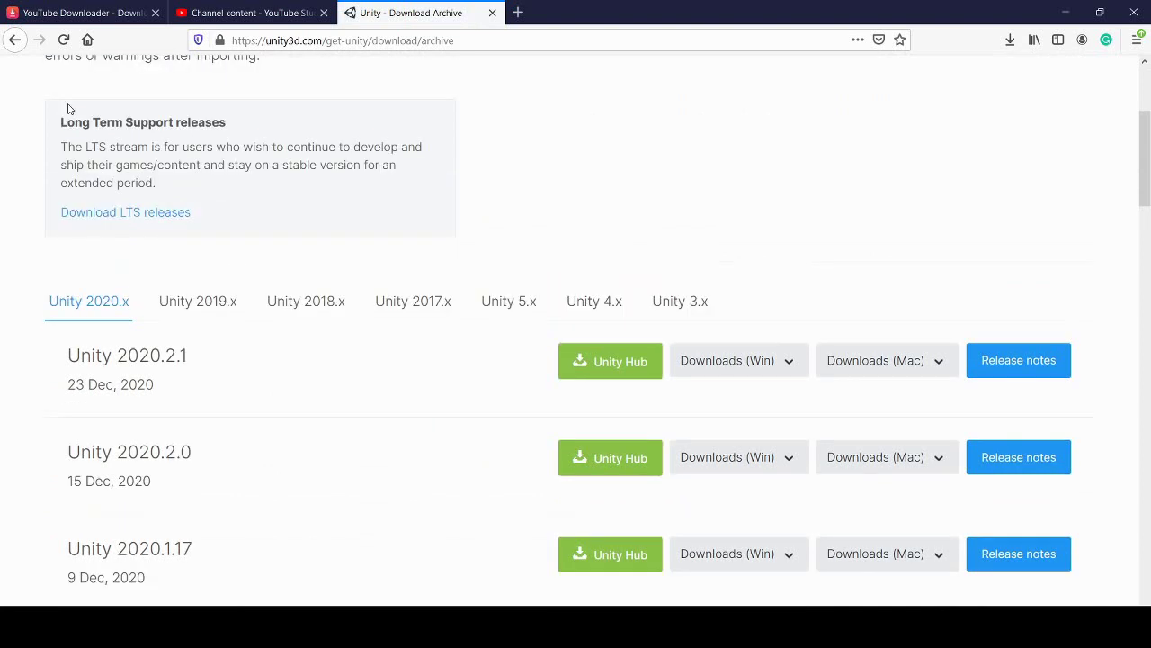
{"action": "left_click_drag", "start_coordinate": [56, 122], "coordinate": [230, 122]}
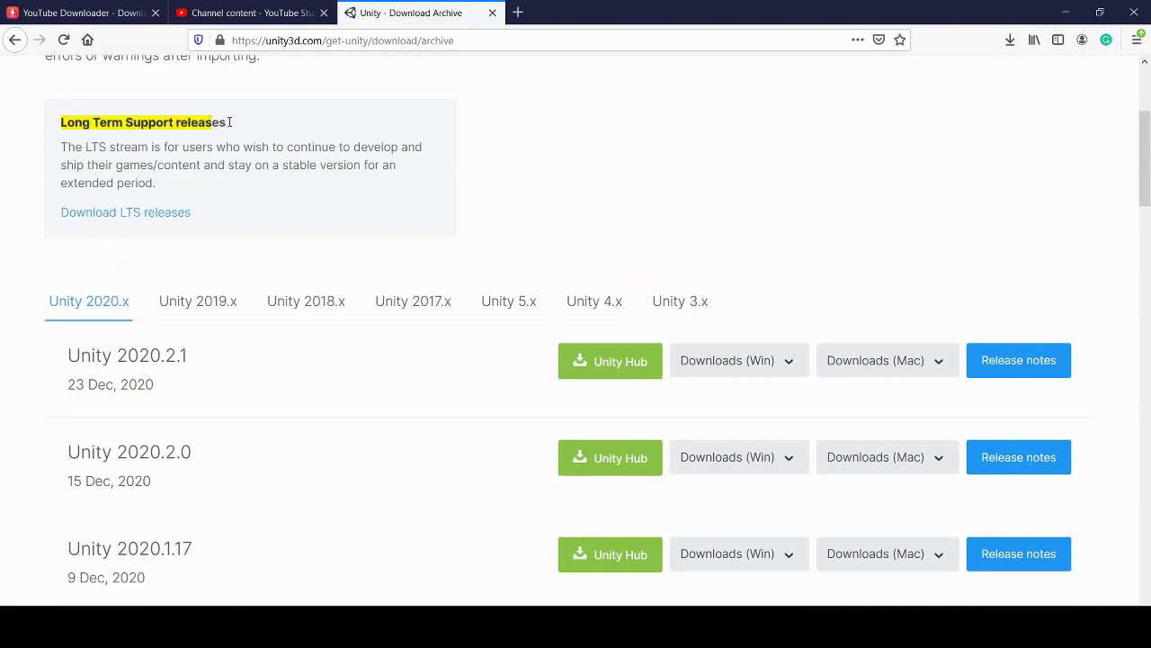
{"action": "left_click", "coordinate": [594, 178]}
{"action": "scroll", "coordinate": [593, 177], "scroll_direction": "down", "scroll_amount": 1}
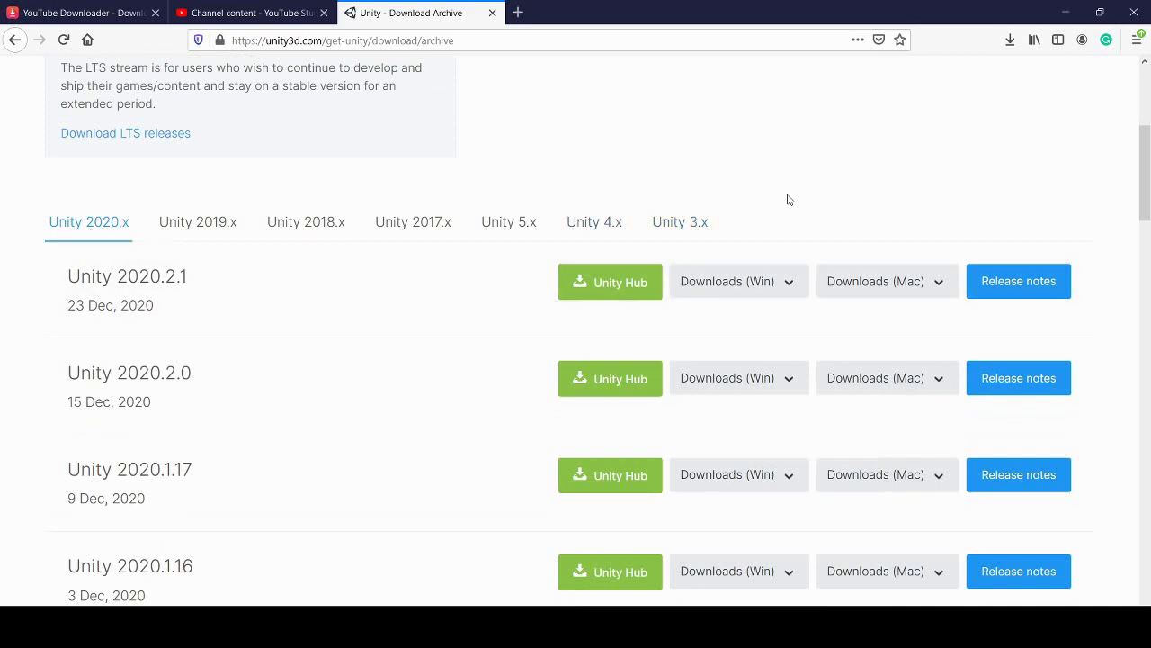
{"action": "scroll", "coordinate": [788, 200], "scroll_direction": "down", "scroll_amount": 1}
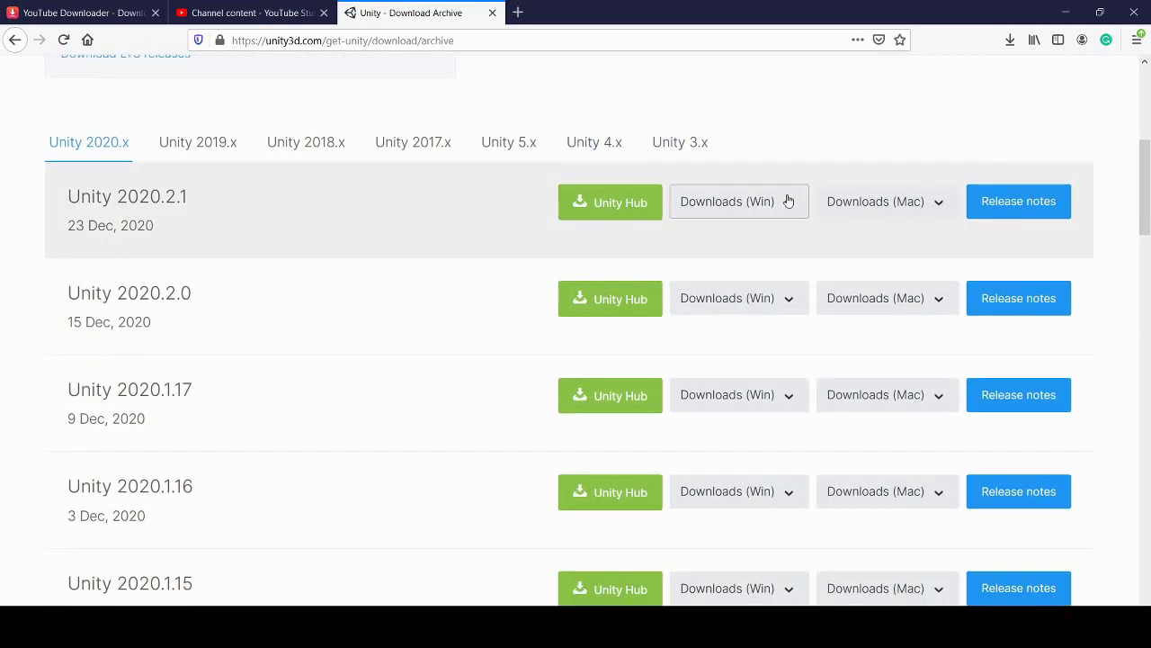
{"action": "scroll", "coordinate": [788, 199], "scroll_direction": "up", "scroll_amount": 3}
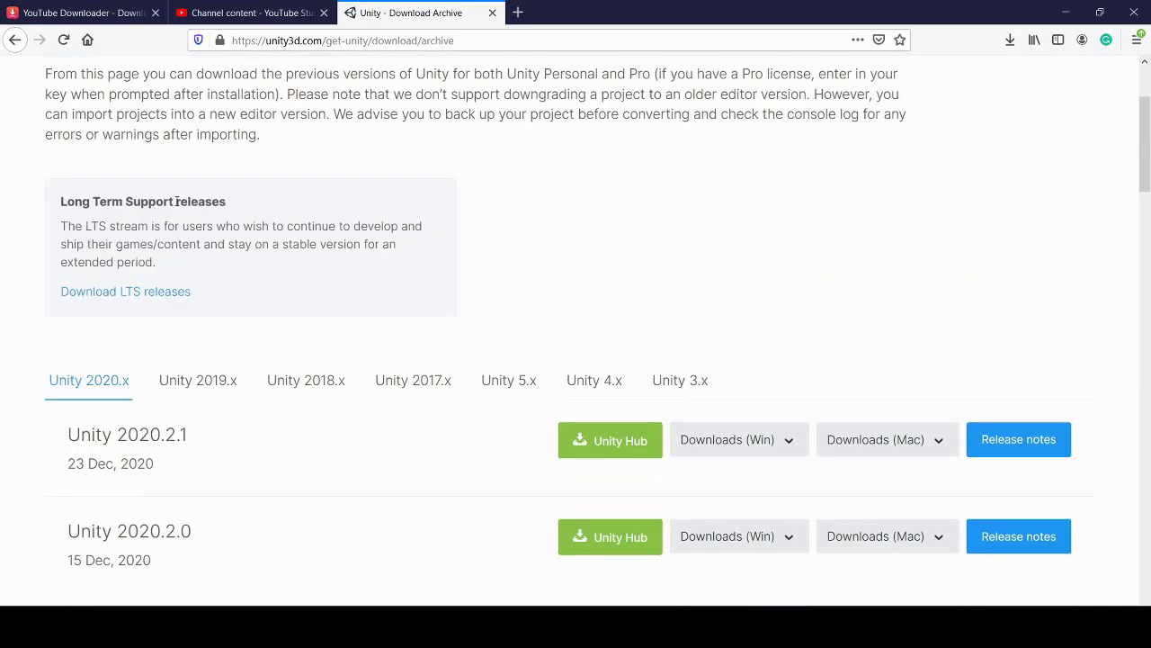
{"action": "scroll", "coordinate": [470, 257], "scroll_direction": "down", "scroll_amount": 2}
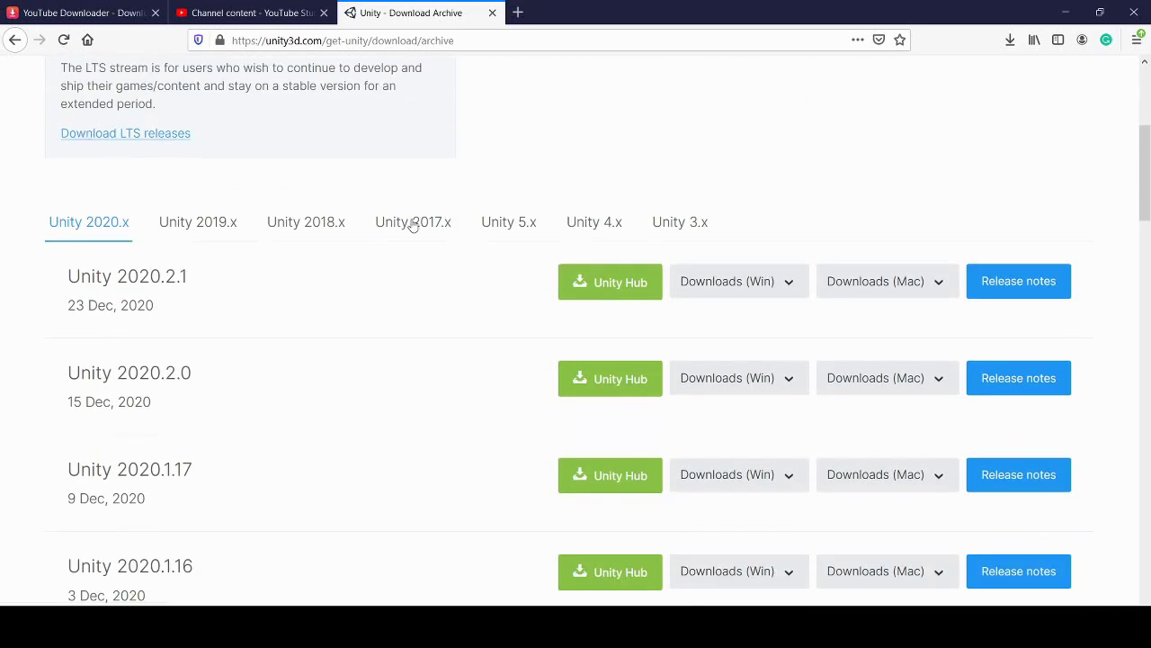
{"action": "left_click", "coordinate": [150, 137]}
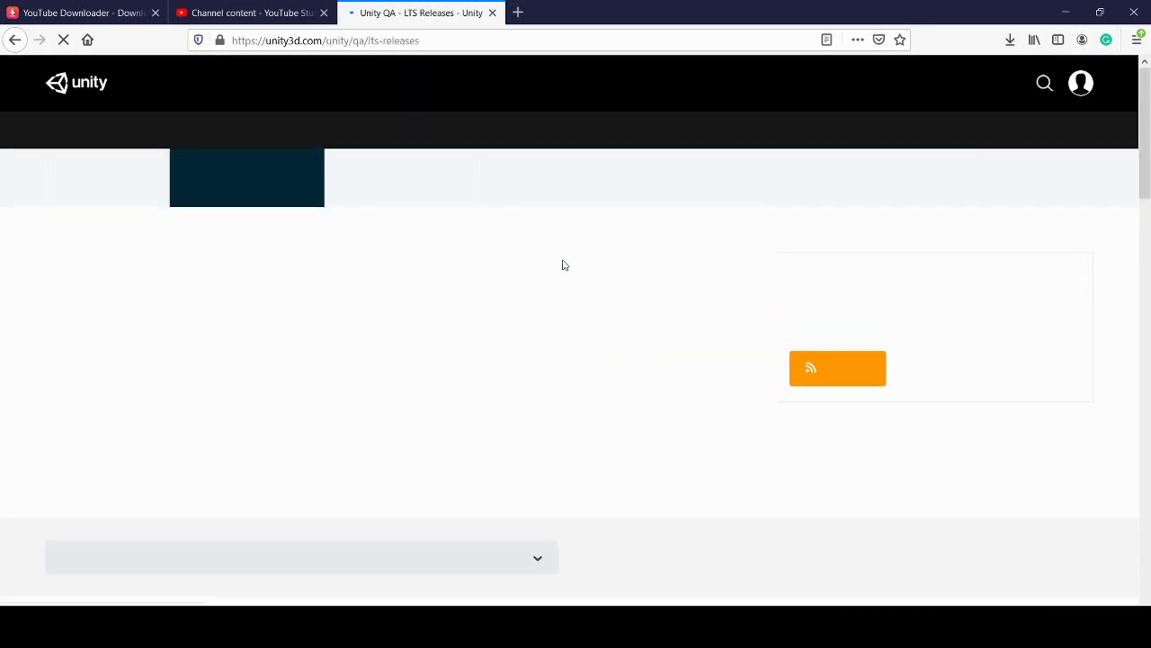
Step: Look through the first page of LTS releases, comparing version numbers and release dates
{"action": "scroll", "coordinate": [563, 262], "scroll_direction": "down", "scroll_amount": 3}
{"action": "scroll", "coordinate": [563, 260], "scroll_direction": "down", "scroll_amount": 2}
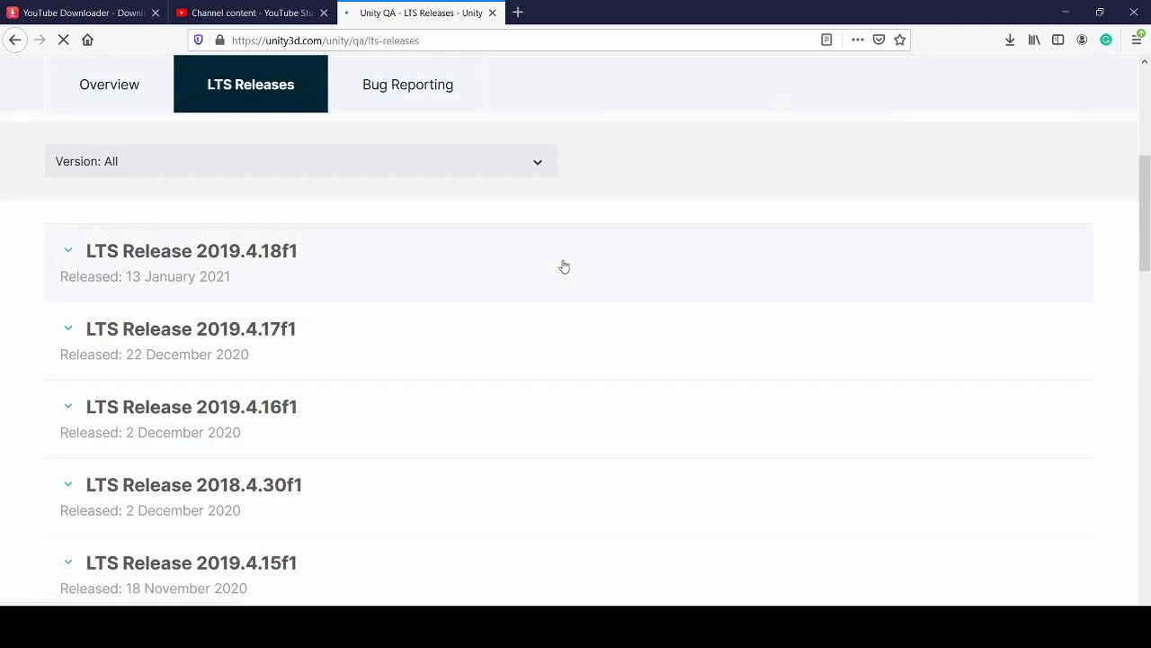
{"action": "scroll", "coordinate": [564, 265], "scroll_direction": "down", "scroll_amount": 1}
{"action": "scroll", "coordinate": [542, 265], "scroll_direction": "up", "scroll_amount": 4}
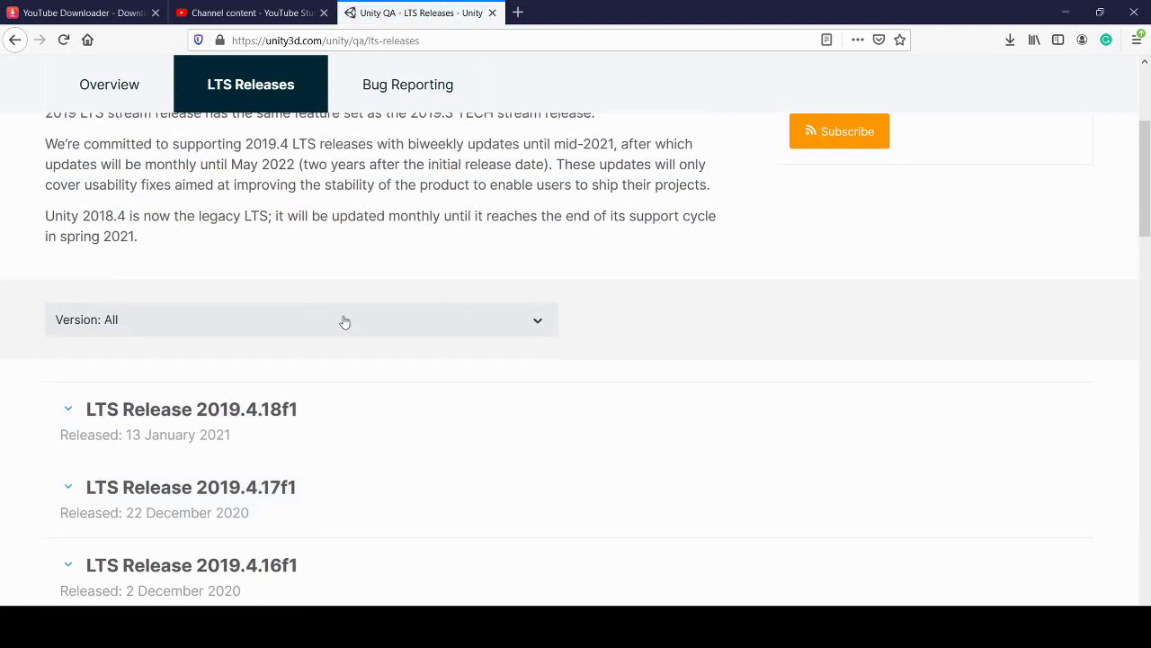
{"action": "scroll", "coordinate": [344, 324], "scroll_direction": "down", "scroll_amount": 3}
{"action": "scroll", "coordinate": [345, 328], "scroll_direction": "down", "scroll_amount": 2}
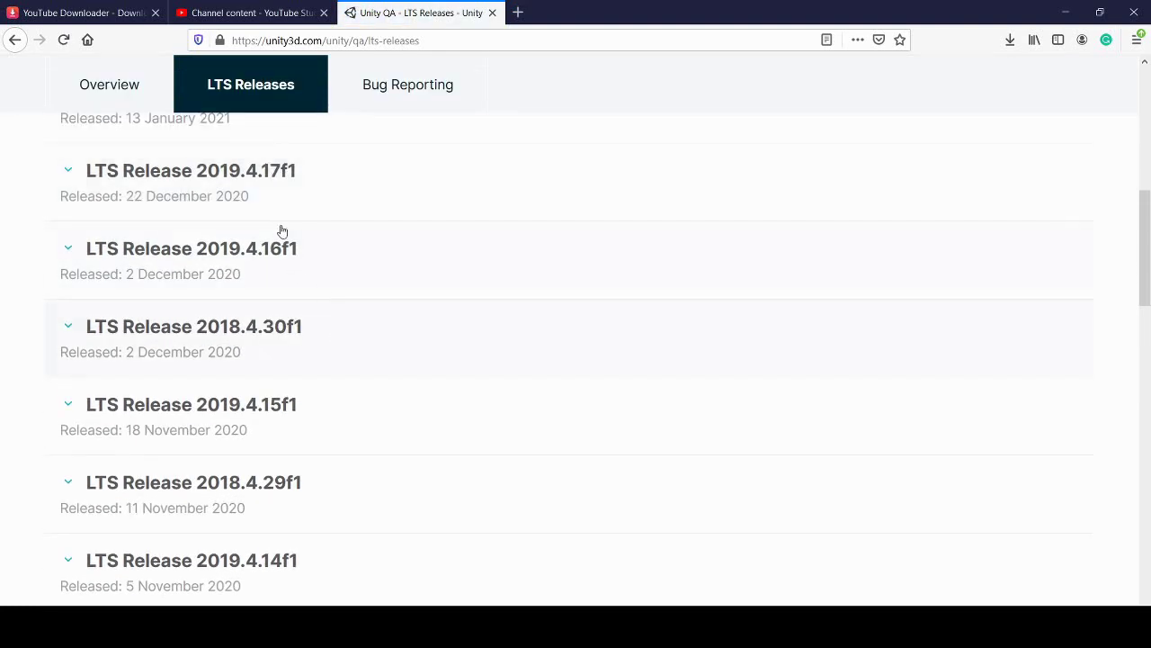
{"action": "scroll", "coordinate": [329, 360], "scroll_direction": "up", "scroll_amount": 2}
{"action": "scroll", "coordinate": [353, 375], "scroll_direction": "down", "scroll_amount": 2}
{"action": "scroll", "coordinate": [352, 374], "scroll_direction": "down", "scroll_amount": 4}
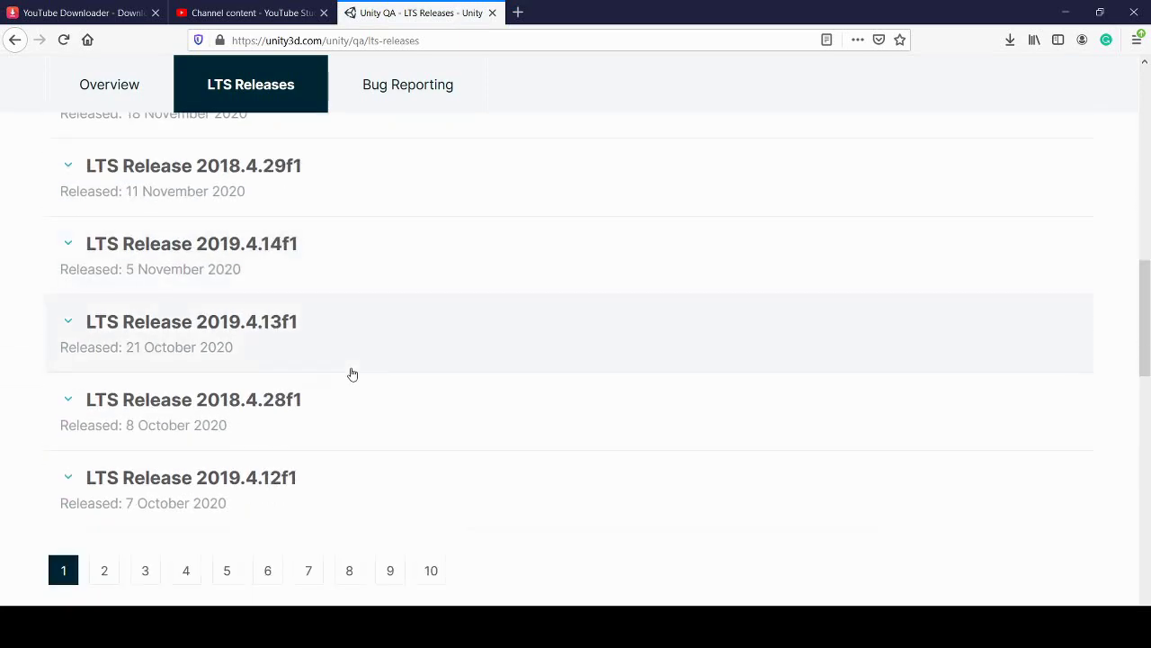
{"action": "scroll", "coordinate": [352, 374], "scroll_direction": "up", "scroll_amount": 5}
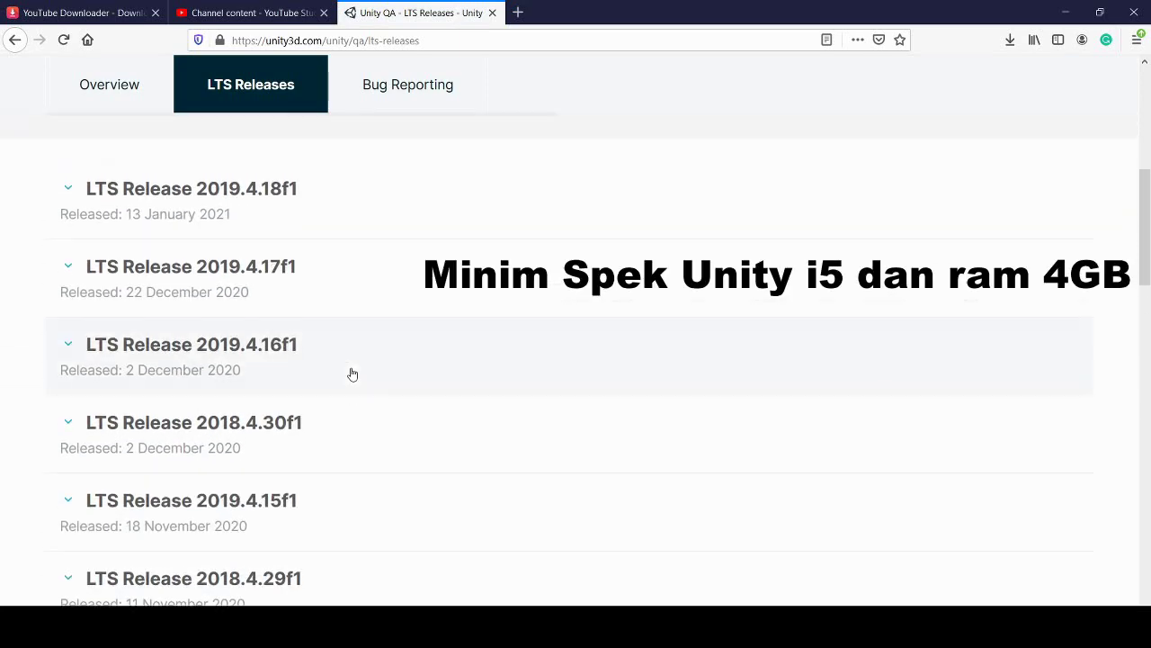
{"action": "scroll", "coordinate": [353, 374], "scroll_direction": "up", "scroll_amount": 2}
{"action": "scroll", "coordinate": [352, 375], "scroll_direction": "down", "scroll_amount": 1}
{"action": "scroll", "coordinate": [352, 375], "scroll_direction": "down", "scroll_amount": 5}
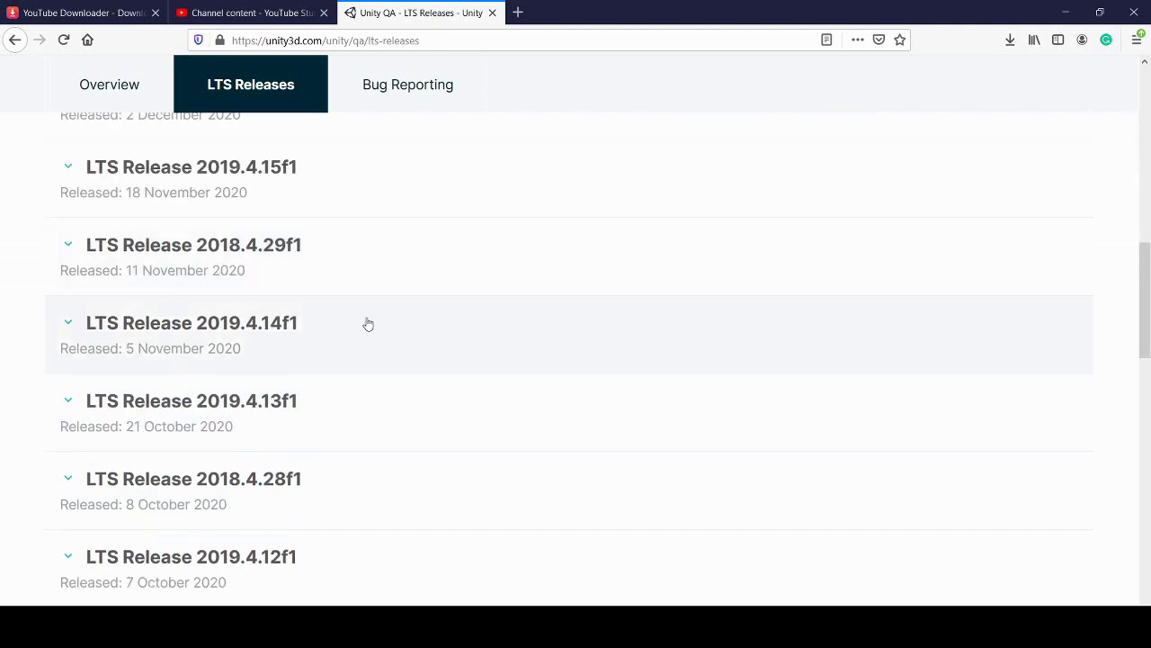
Step: Expand LTS Release 2018.4.29f1 and save the Windows version of its Unity Editor Download Assistant
{"action": "left_click", "coordinate": [68, 246]}
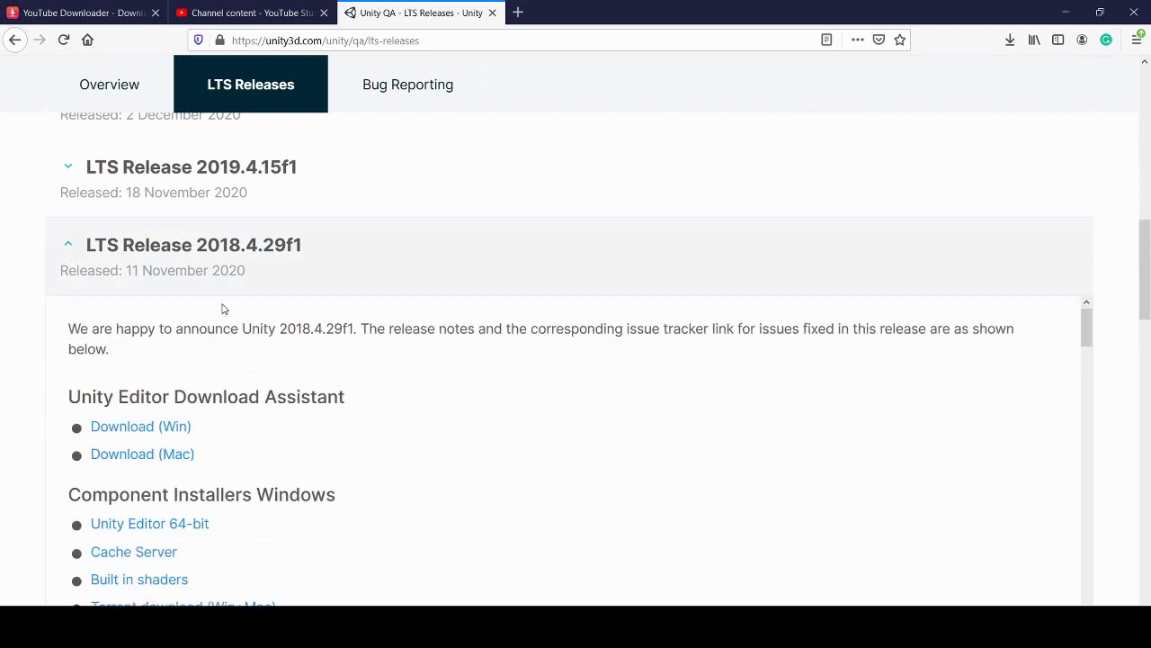
{"action": "scroll", "coordinate": [228, 314], "scroll_direction": "down", "scroll_amount": 2}
{"action": "scroll", "coordinate": [228, 318], "scroll_direction": "up", "scroll_amount": 2}
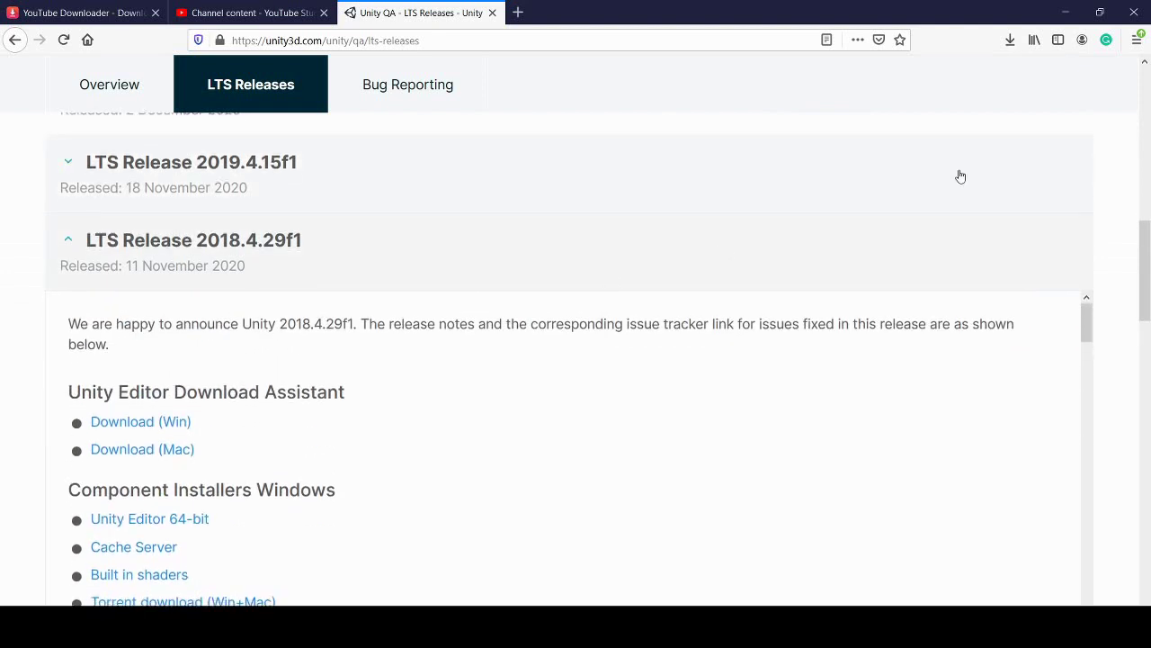
{"action": "scroll", "coordinate": [959, 174], "scroll_direction": "down", "scroll_amount": 2}
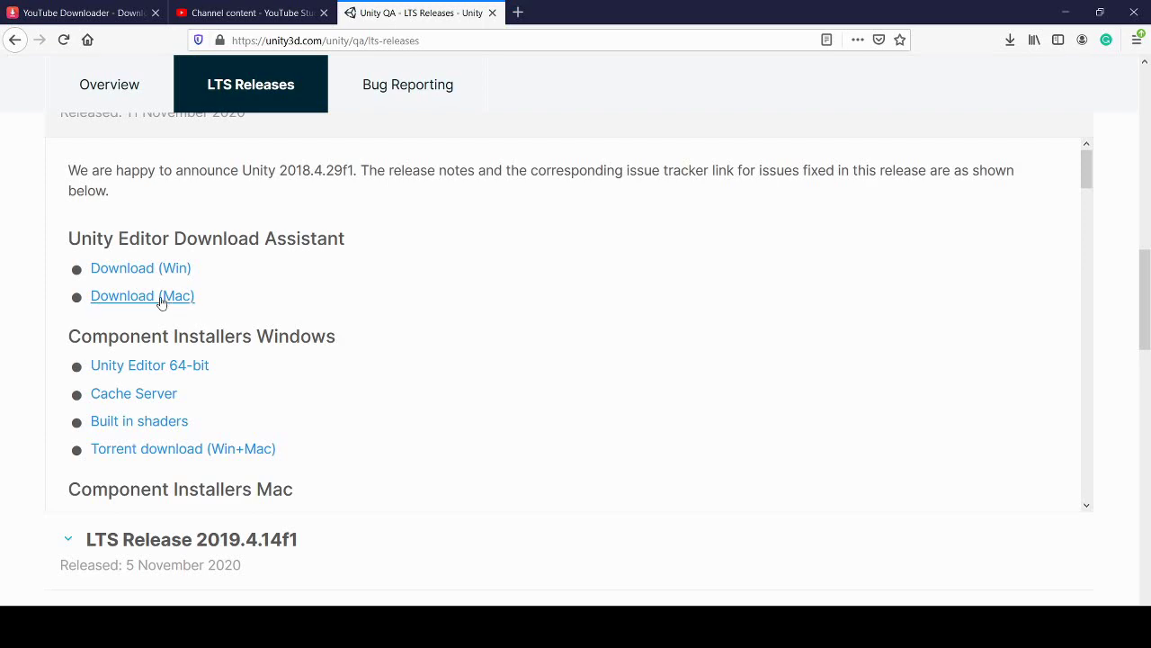
{"action": "scroll", "coordinate": [378, 315], "scroll_direction": "up", "scroll_amount": 5}
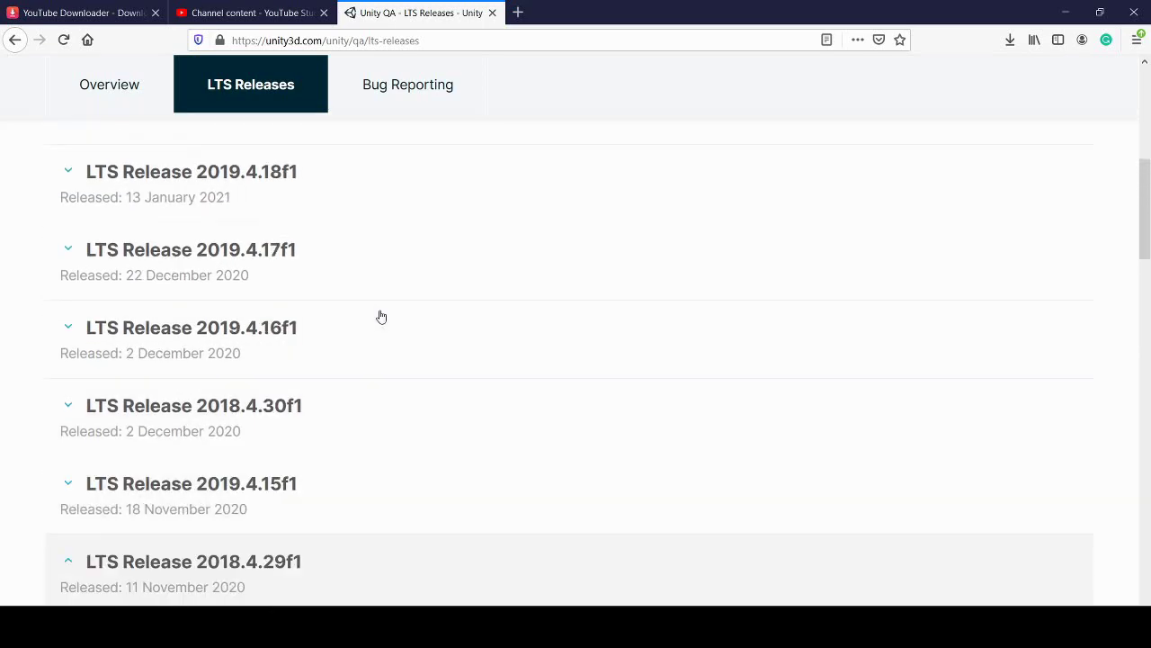
{"action": "scroll", "coordinate": [381, 317], "scroll_direction": "down", "scroll_amount": 3}
{"action": "scroll", "coordinate": [381, 315], "scroll_direction": "down", "scroll_amount": 3}
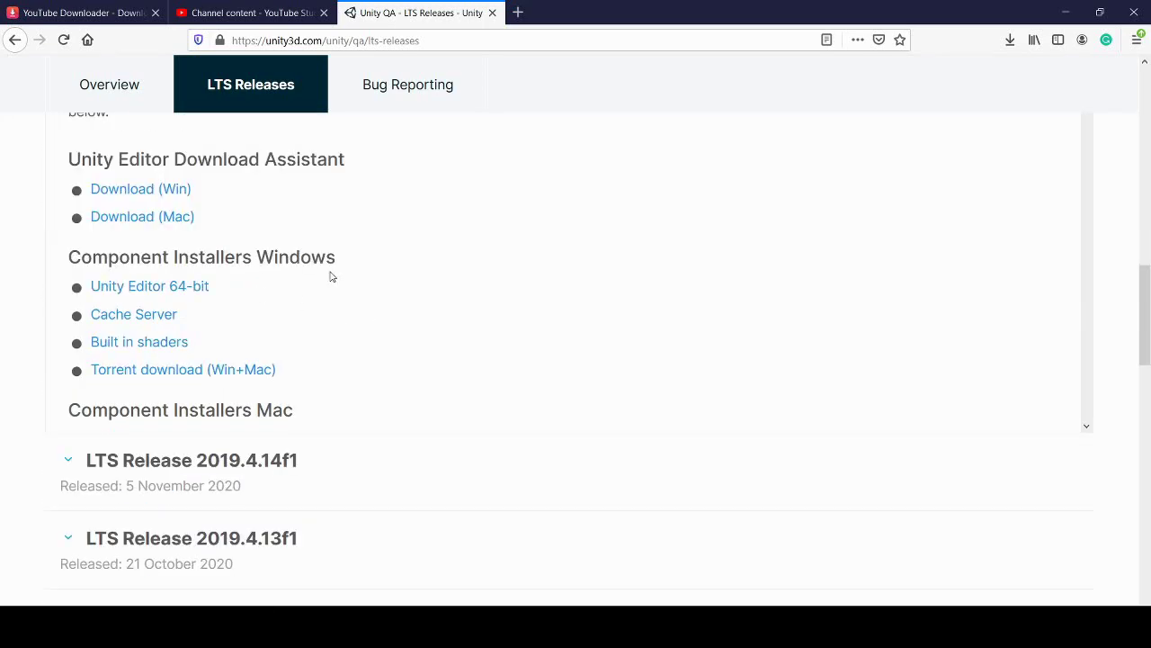
{"action": "scroll", "coordinate": [130, 342], "scroll_direction": "up", "scroll_amount": 2}
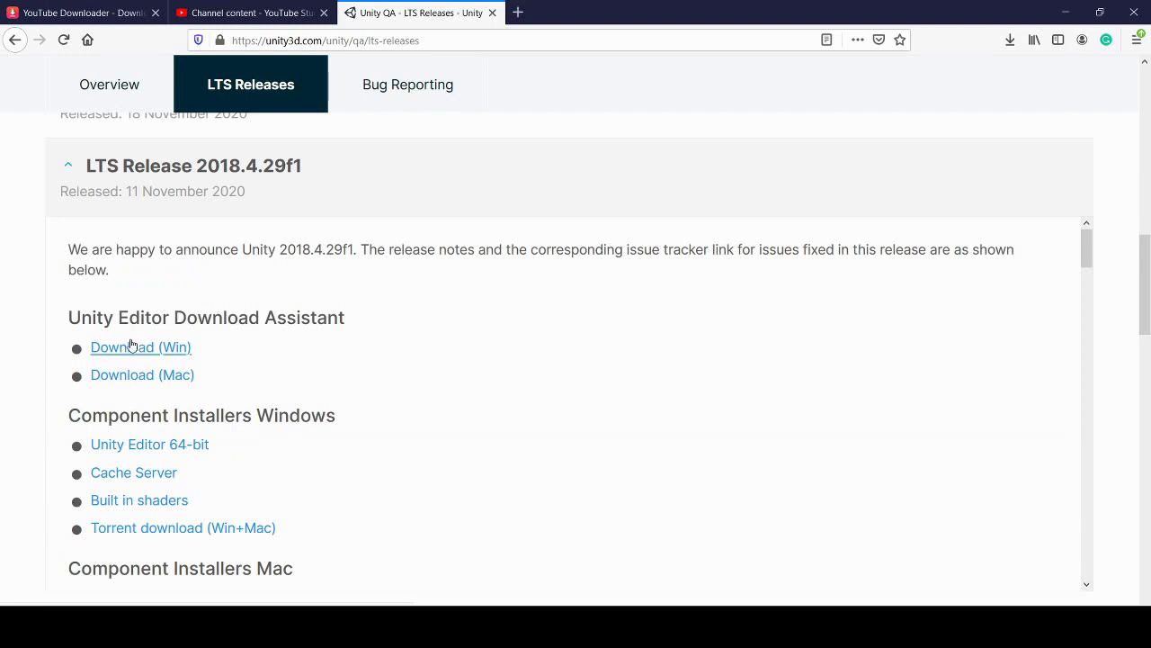
{"action": "left_click", "coordinate": [133, 347]}
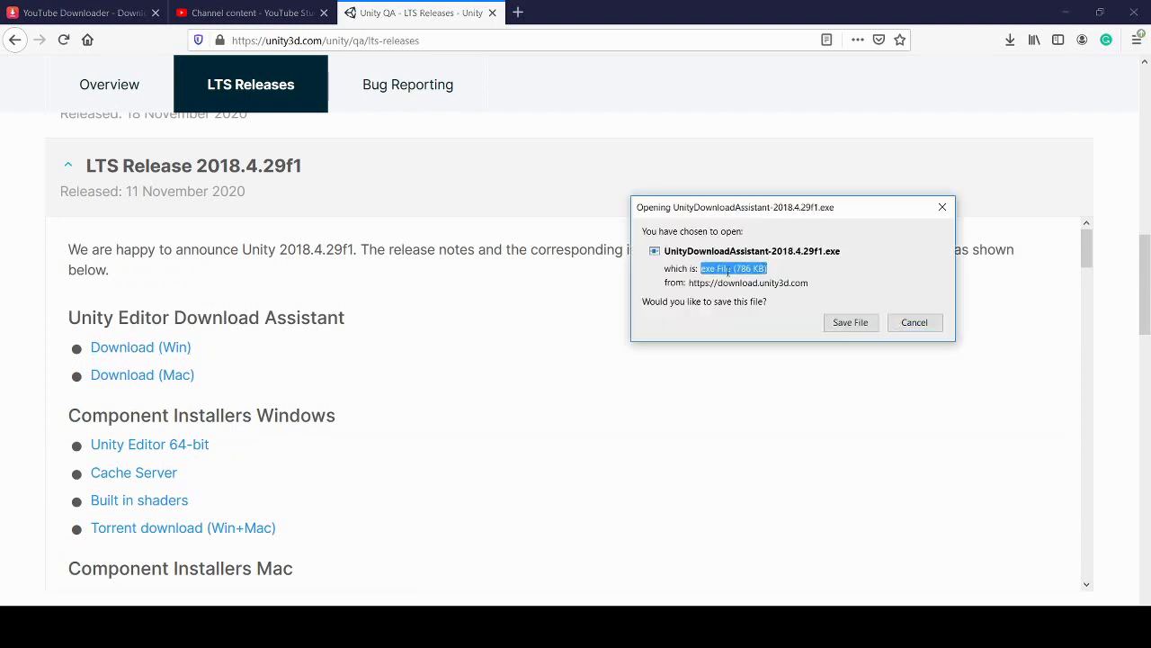
{"action": "left_click", "coordinate": [829, 326]}
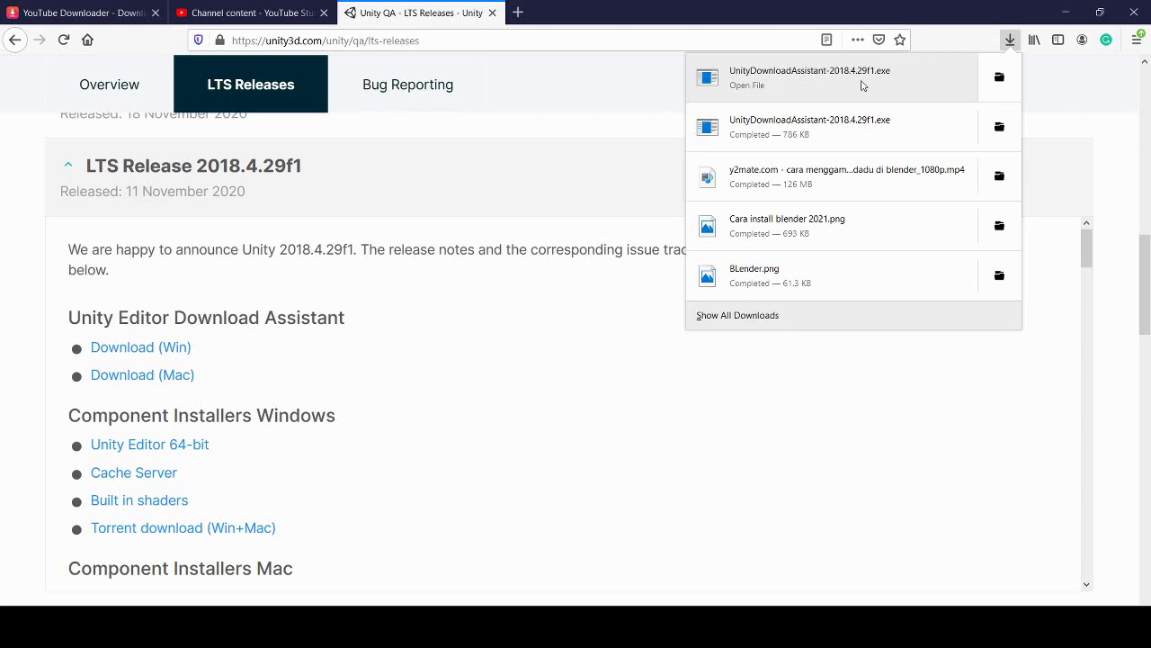
Step: Open the "Unity install" folder on Local Disk (C:) in the file manager and launch UnityDownloadAssistant-2018.4.29f1
{"action": "left_click", "coordinate": [722, 332]}
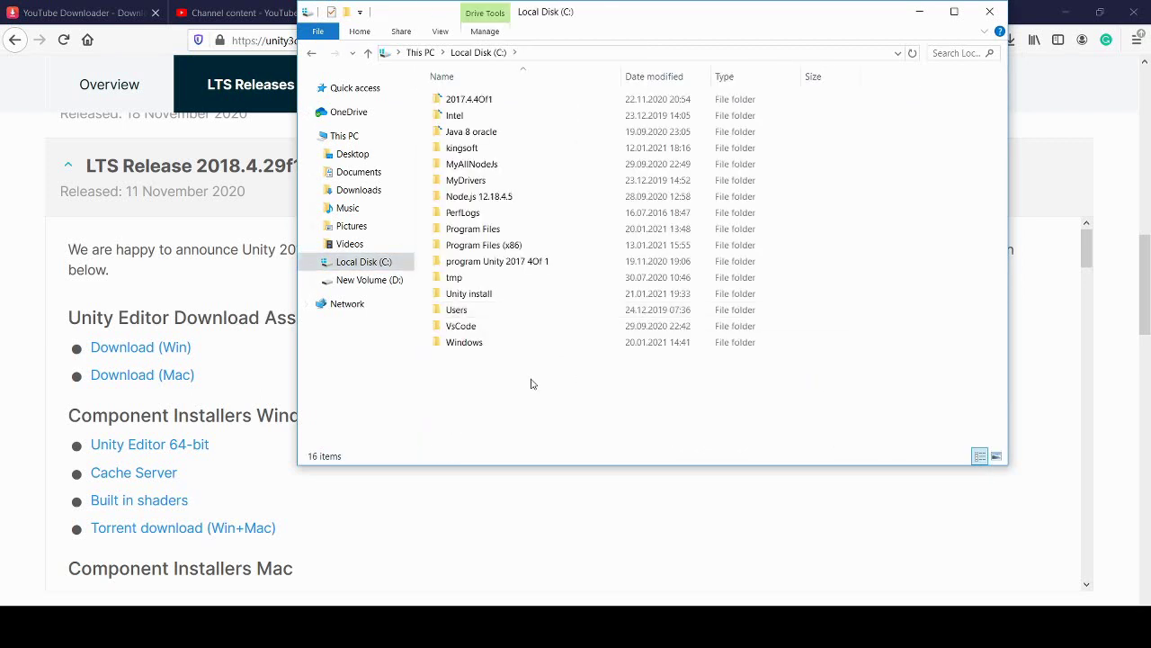
{"action": "double_click", "coordinate": [521, 298]}
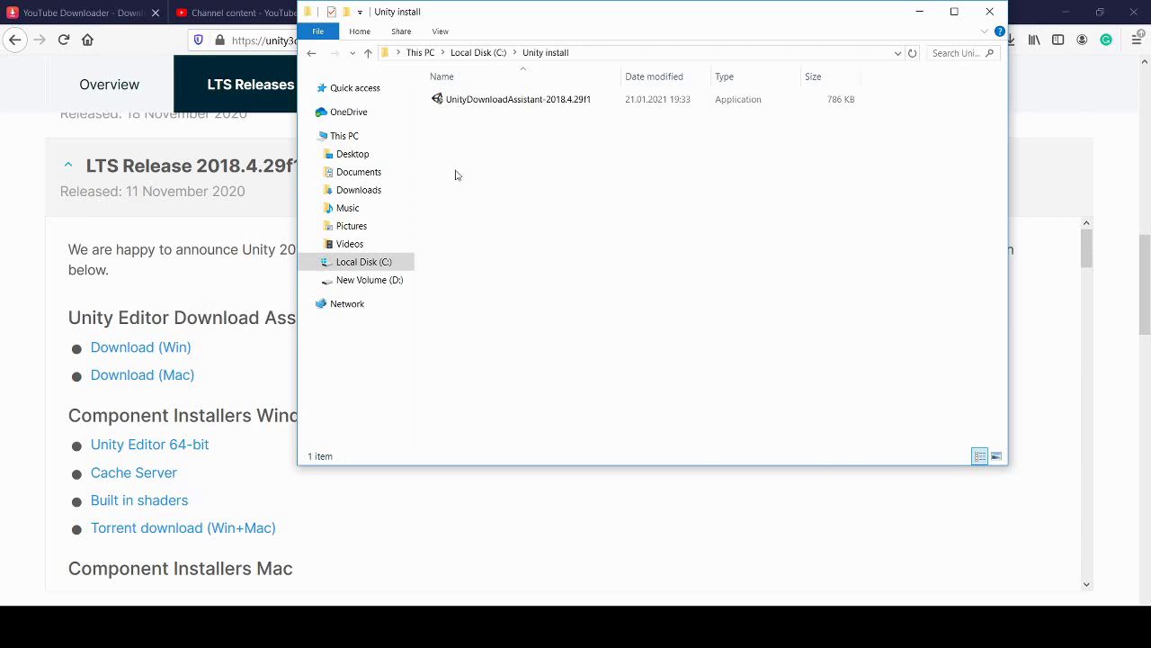
{"action": "left_click_drag", "start_coordinate": [589, 18], "coordinate": [529, 32]}
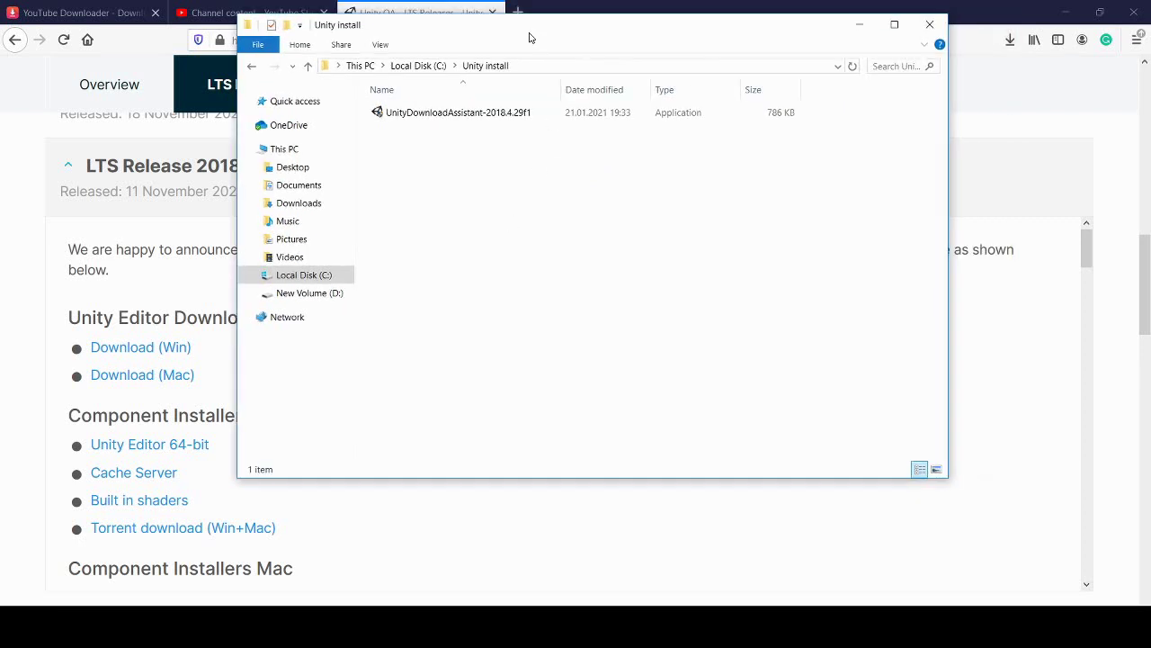
{"action": "double_click", "coordinate": [463, 114]}
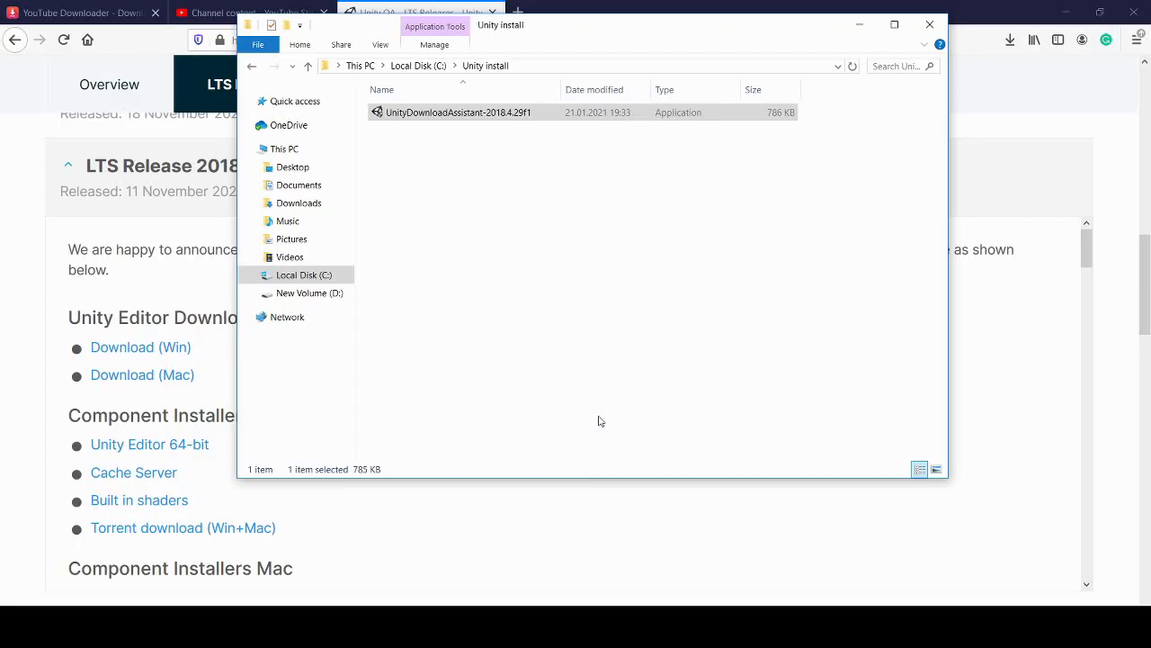
Step: Accept the license agreement in the Download Assistant and proceed with the Unity 2018.4.29f1 and Android Build Support components
{"action": "left_click", "coordinate": [643, 437]}
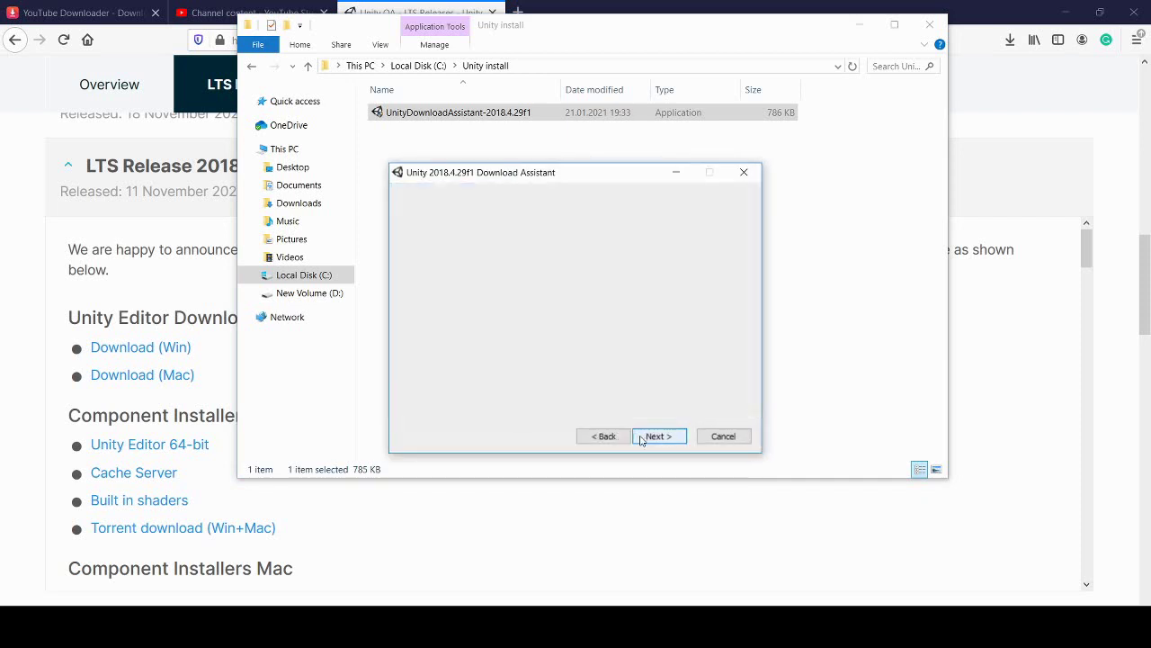
{"action": "left_click", "coordinate": [442, 395]}
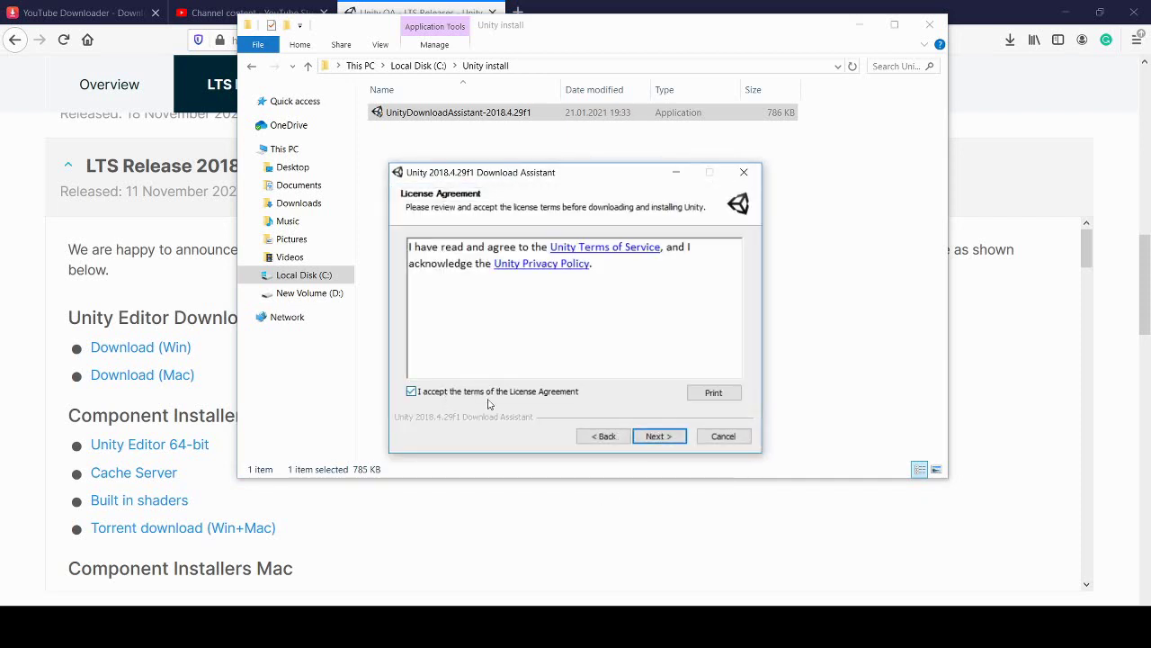
{"action": "left_click", "coordinate": [651, 438]}
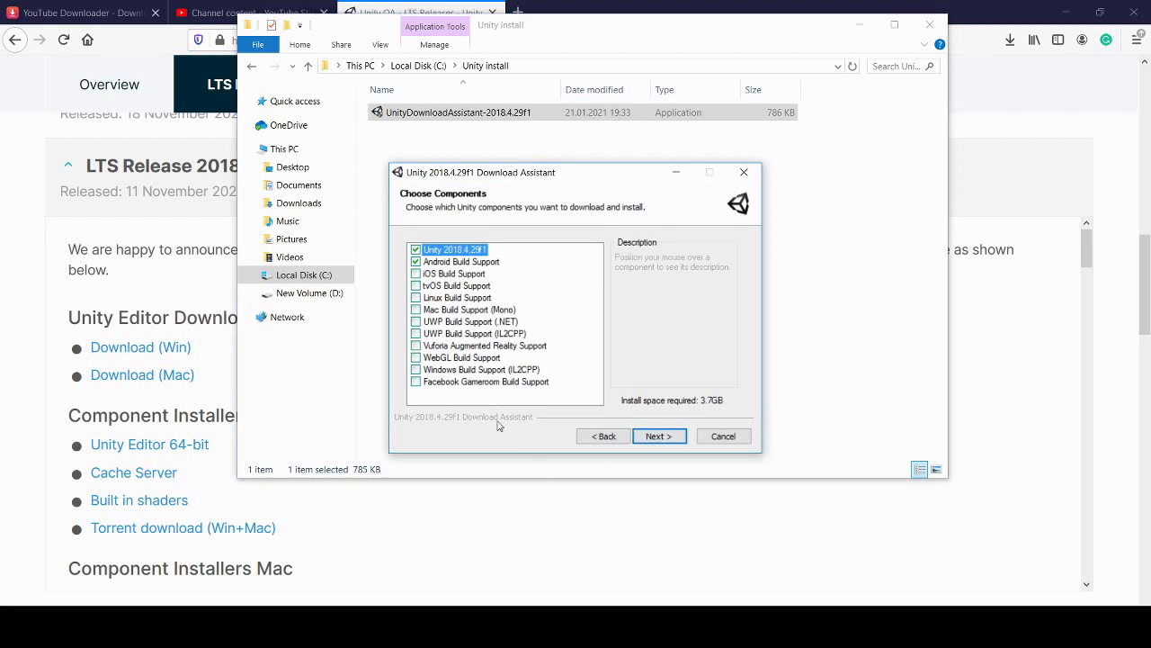
{"action": "left_click", "coordinate": [385, 315]}
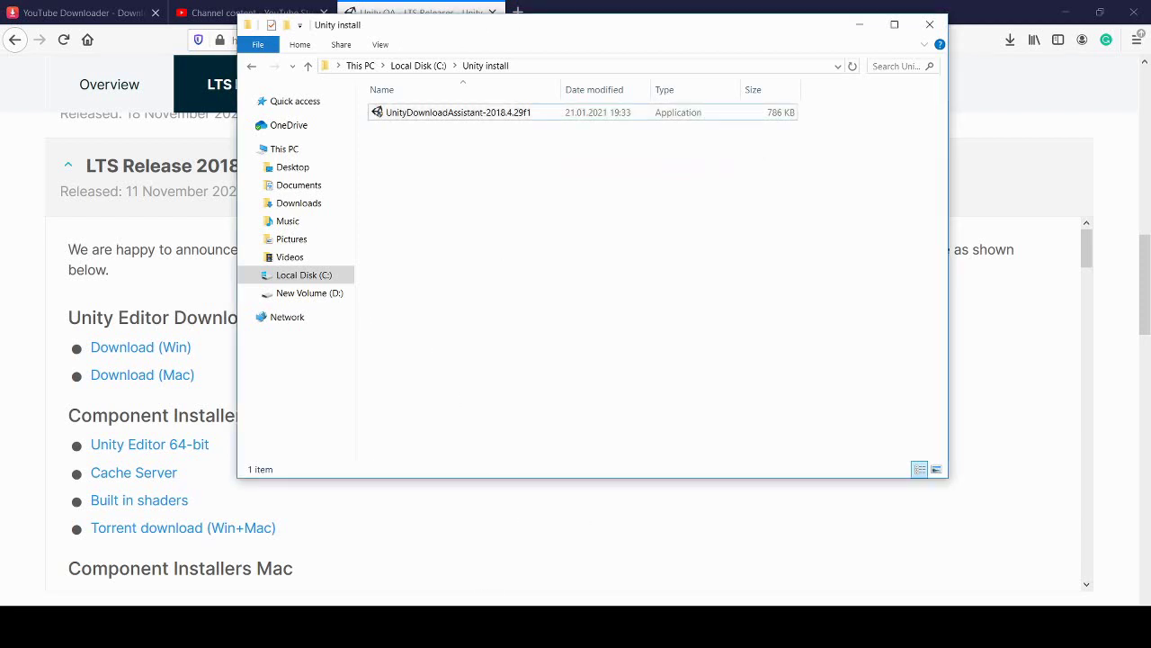
{"action": "left_click", "coordinate": [464, 558]}
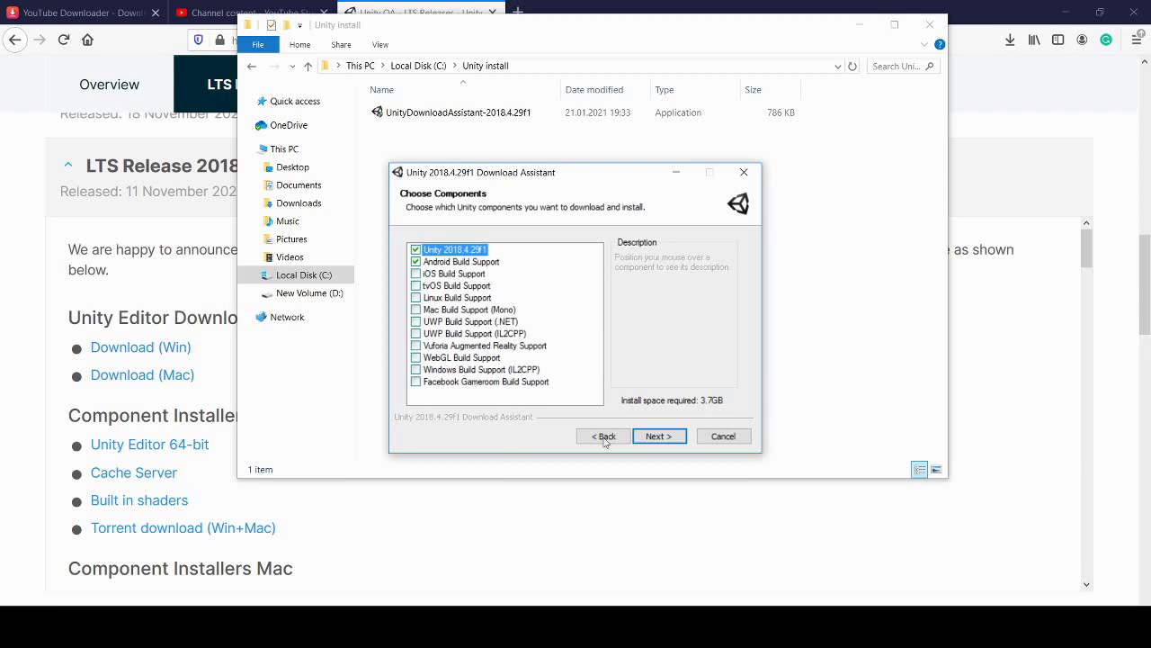
{"action": "left_click", "coordinate": [657, 436]}
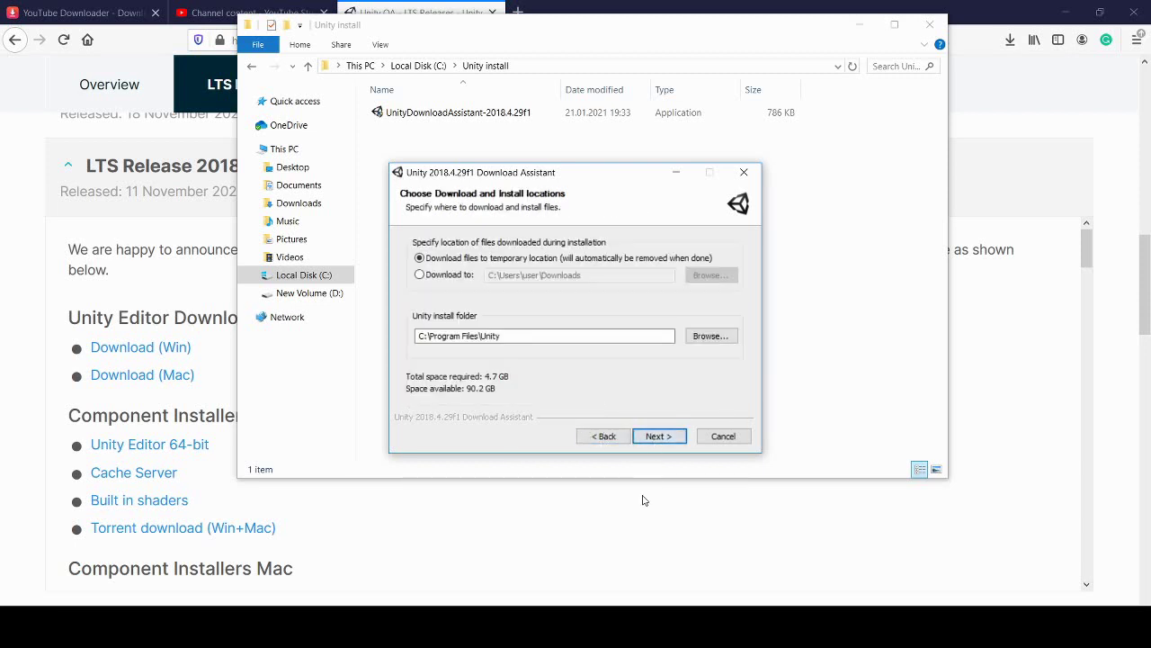
Step: Keep C:\Program Files\Unity as the Unity install folder with downloads in the temporary location, and continue the installation
{"action": "double_click", "coordinate": [510, 338]}
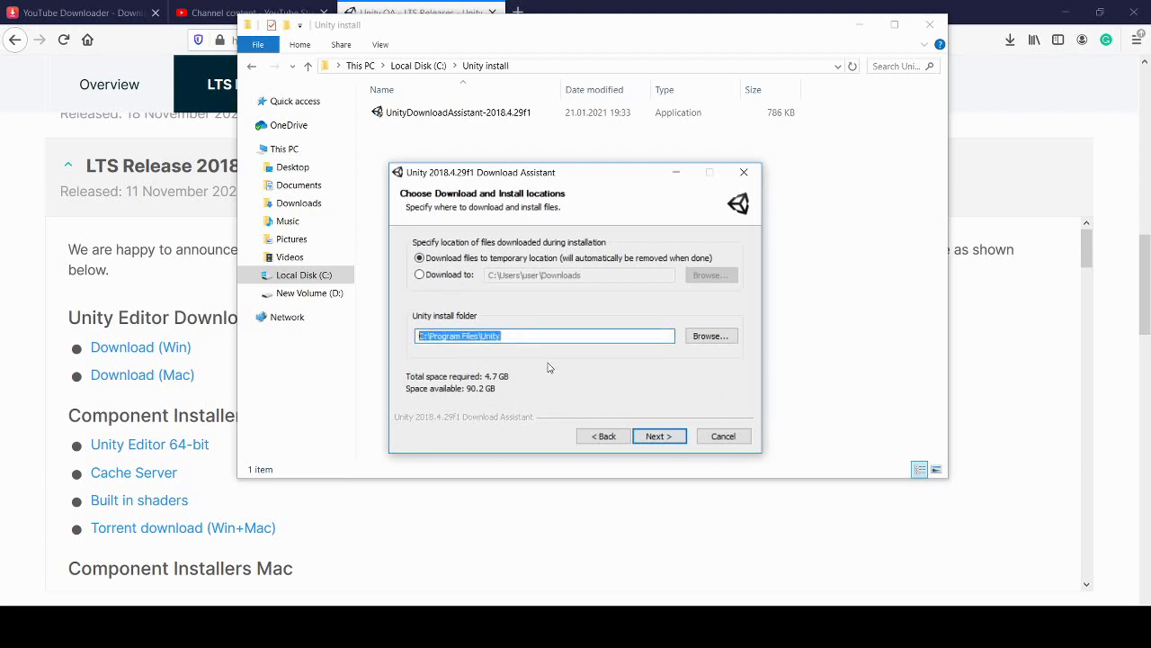
{"action": "left_click", "coordinate": [536, 334]}
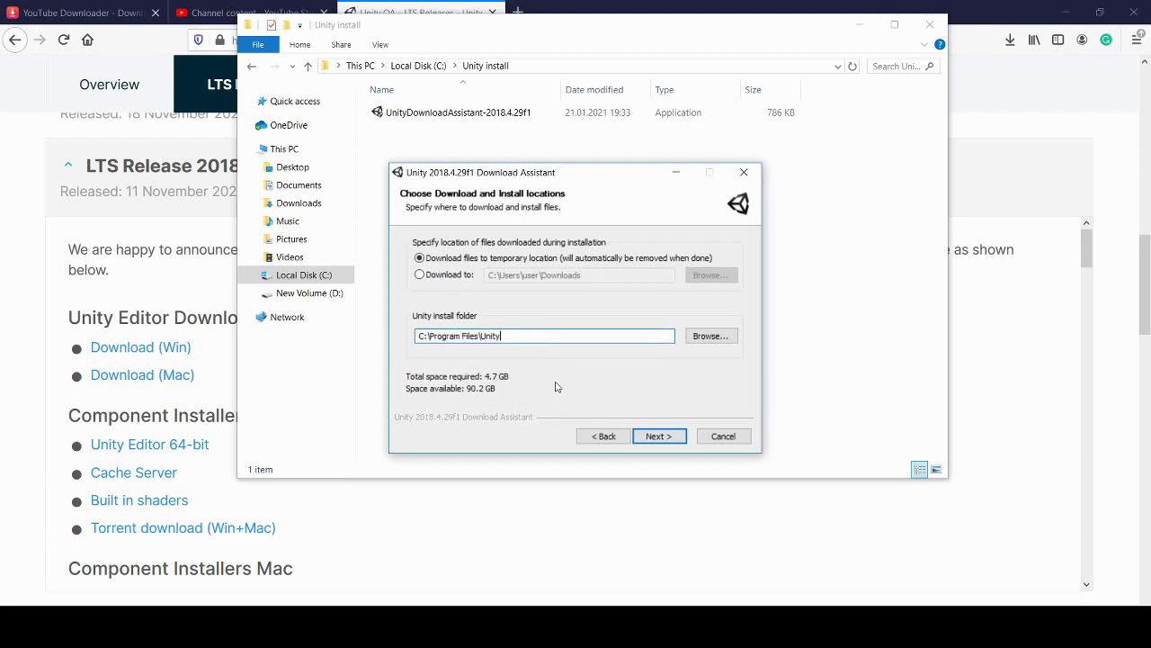
{"action": "left_click", "coordinate": [667, 437]}
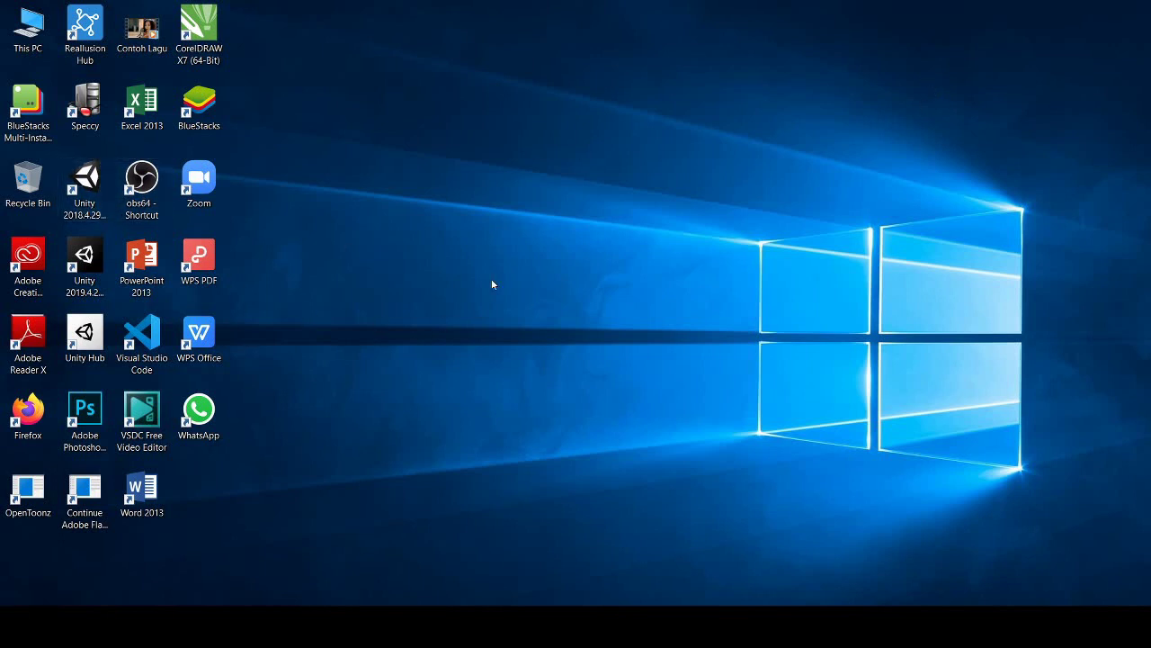
Step: Launch Unity 2018.4.29f1 from the desktop and look through the projects stored on disk
{"action": "left_click", "coordinate": [70, 196]}
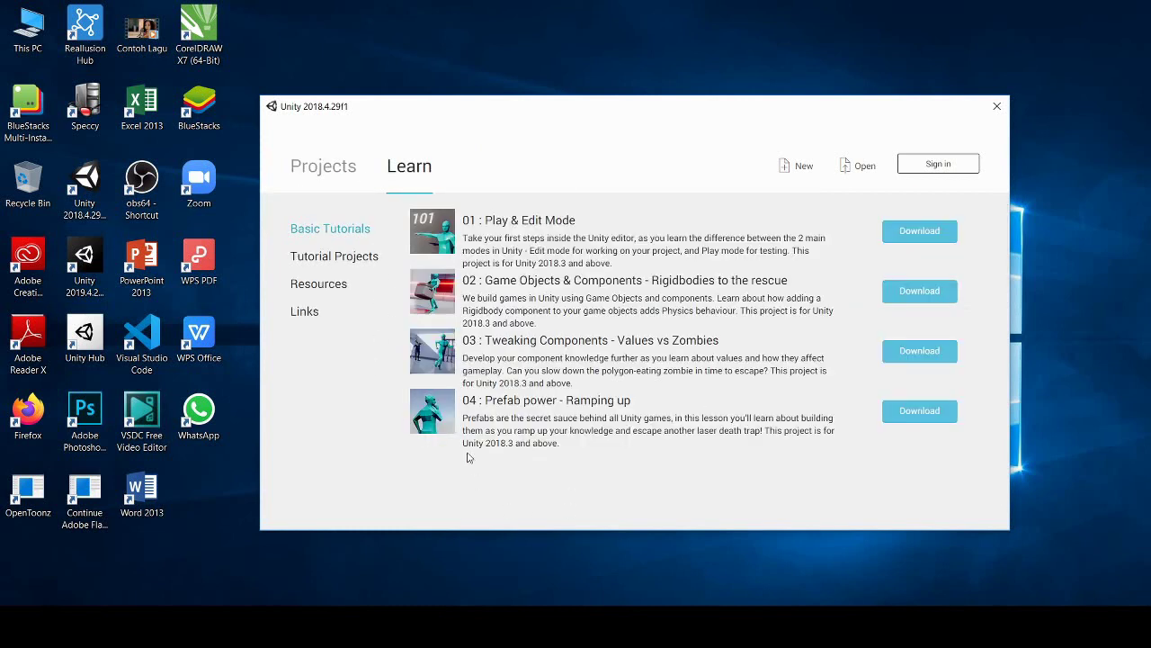
{"action": "left_click", "coordinate": [311, 171]}
{"action": "scroll", "coordinate": [661, 311], "scroll_direction": "down", "scroll_amount": 3}
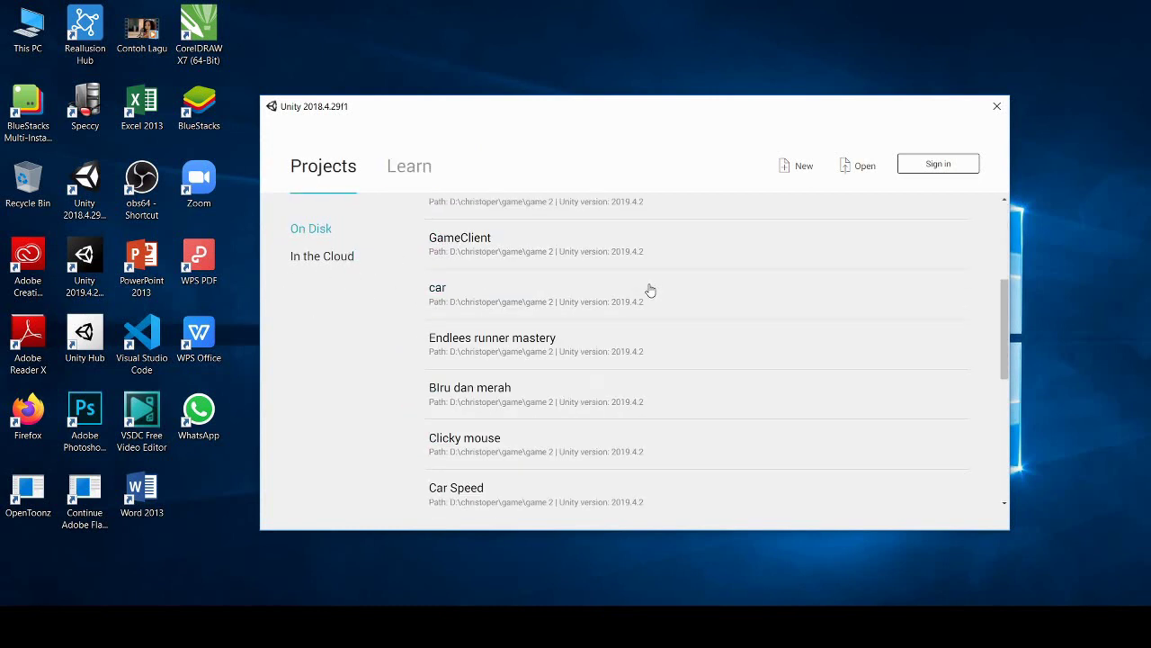
{"action": "scroll", "coordinate": [647, 291], "scroll_direction": "up", "scroll_amount": 3}
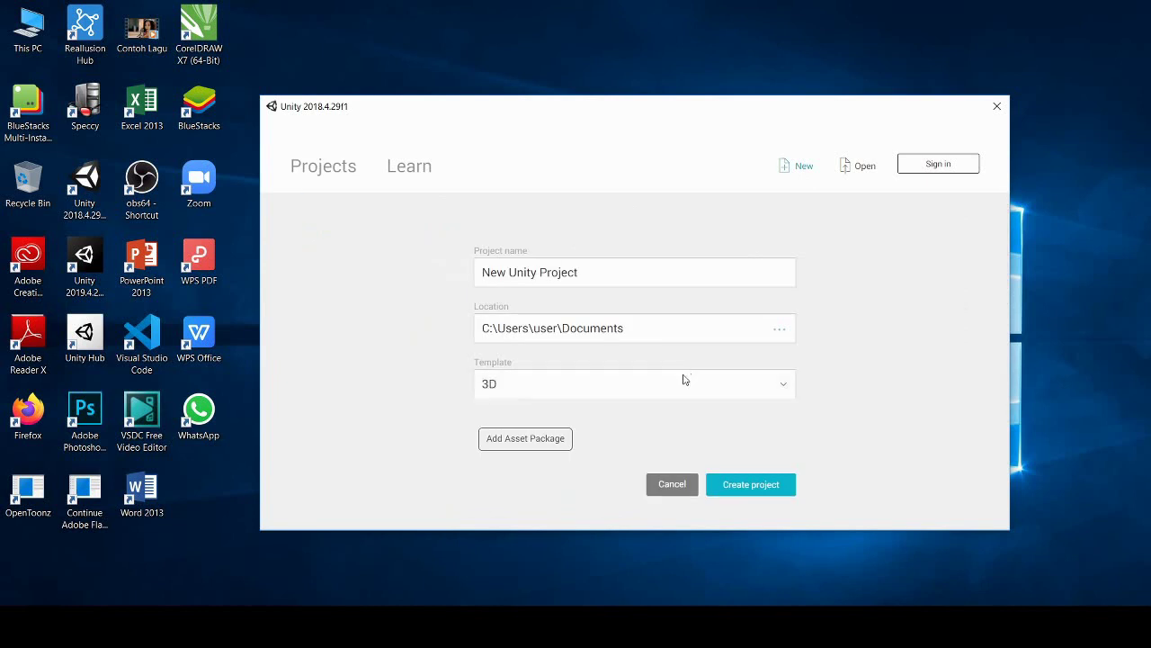
Step: Create a new project named "Setting 2018" in C:\Users\user\Documents using the 3D template
{"action": "left_click_drag", "start_coordinate": [655, 331], "coordinate": [473, 339]}
{"action": "double_click", "coordinate": [624, 334]}
{"action": "left_click", "coordinate": [652, 335]}
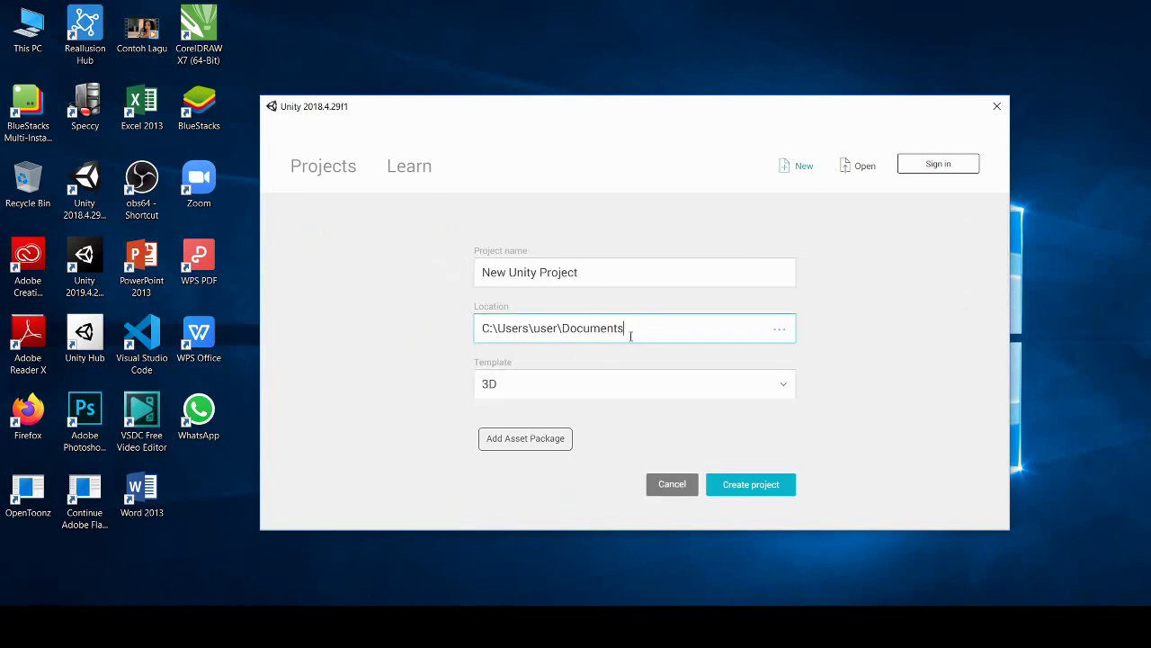
{"action": "left_click", "coordinate": [418, 351]}
{"action": "left_click_drag", "start_coordinate": [621, 273], "coordinate": [262, 385]}
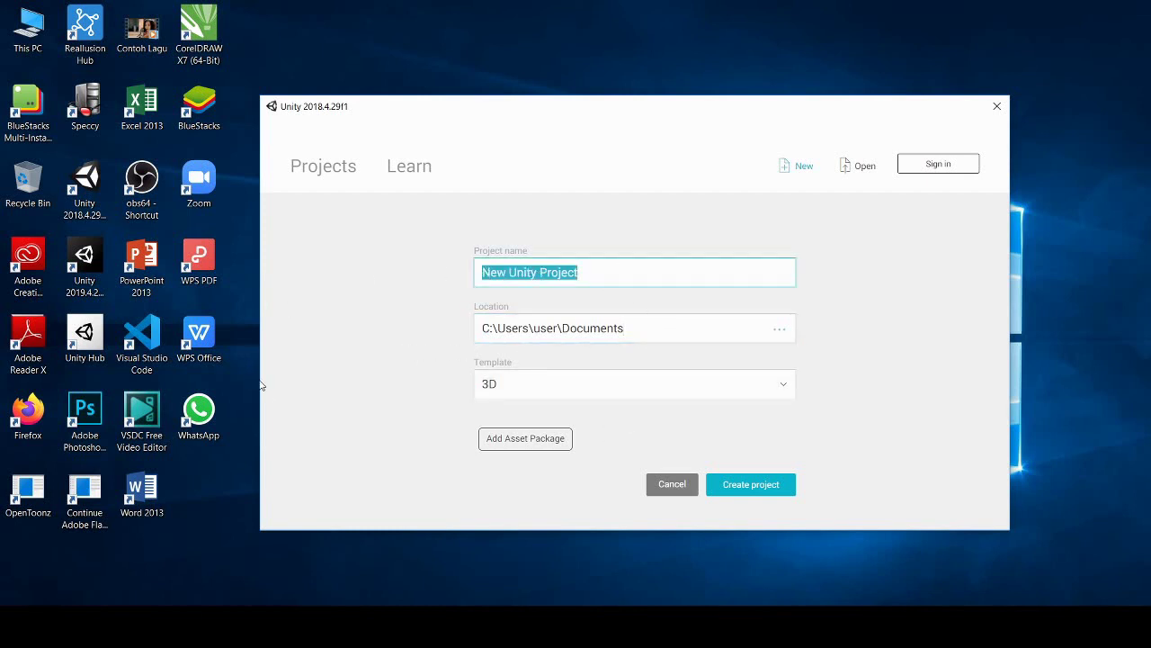
{"action": "type", "text": "S"}
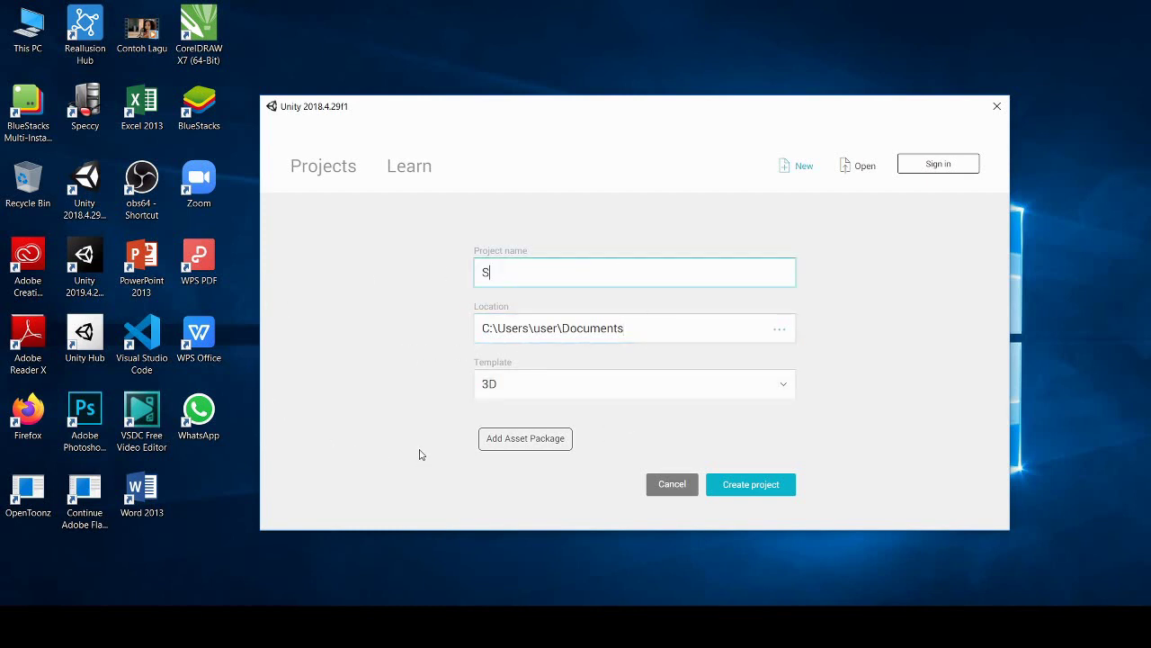
{"action": "type", "text": "retting 2018"}
{"action": "left_click", "coordinate": [612, 384]}
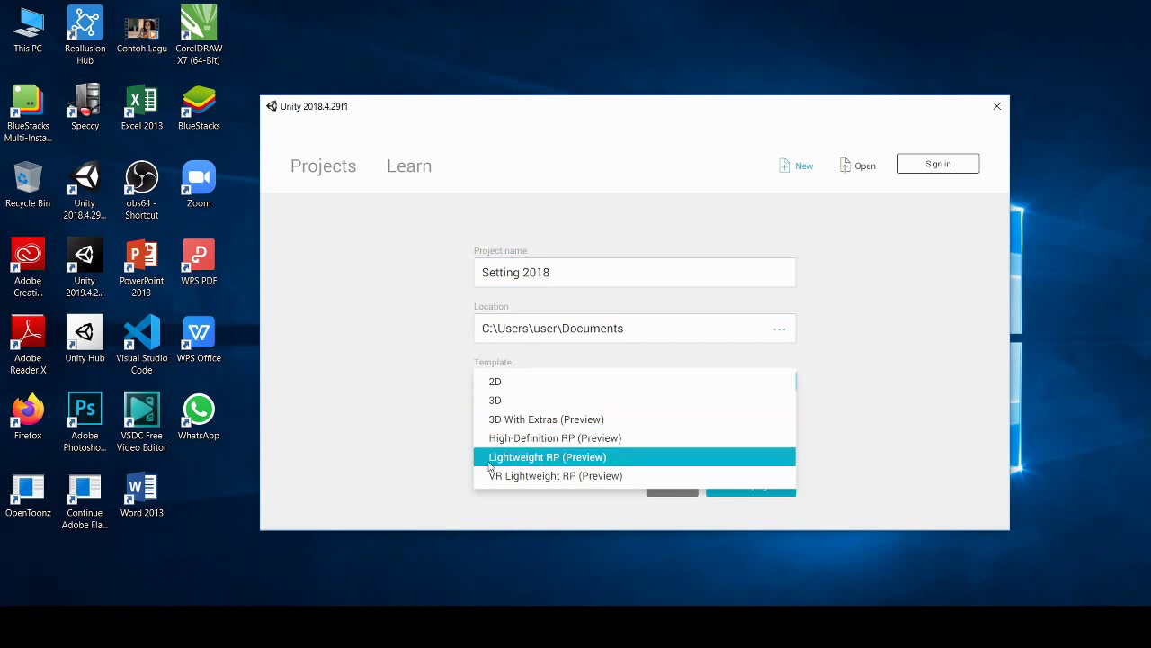
{"action": "left_click", "coordinate": [409, 454]}
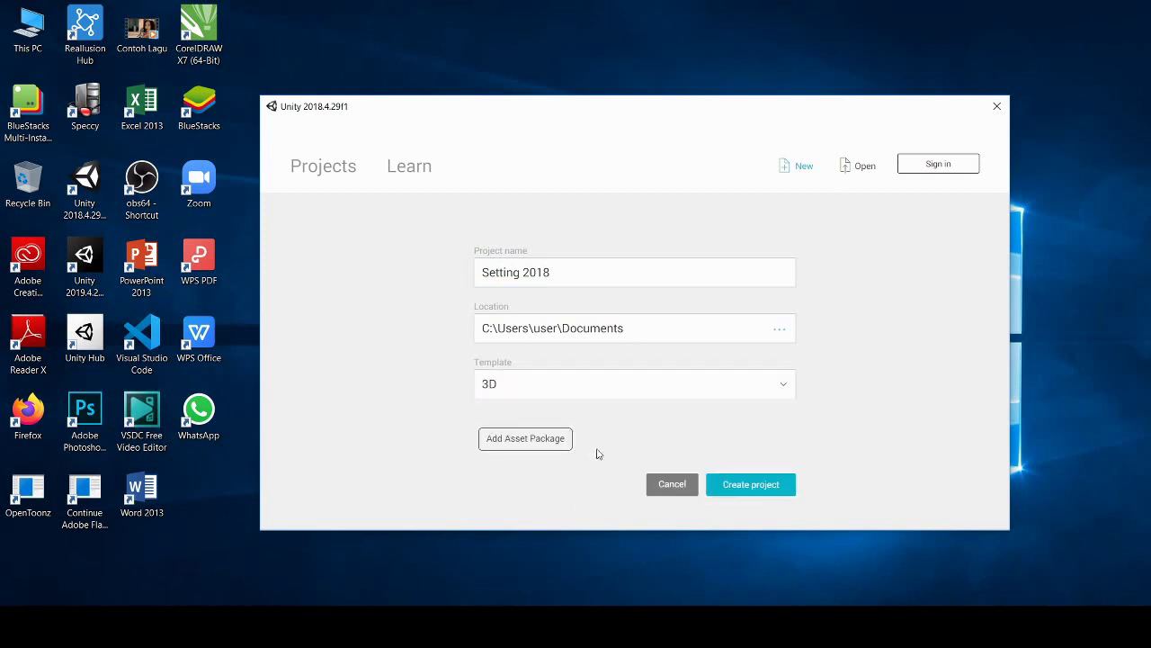
{"action": "left_click", "coordinate": [749, 491]}
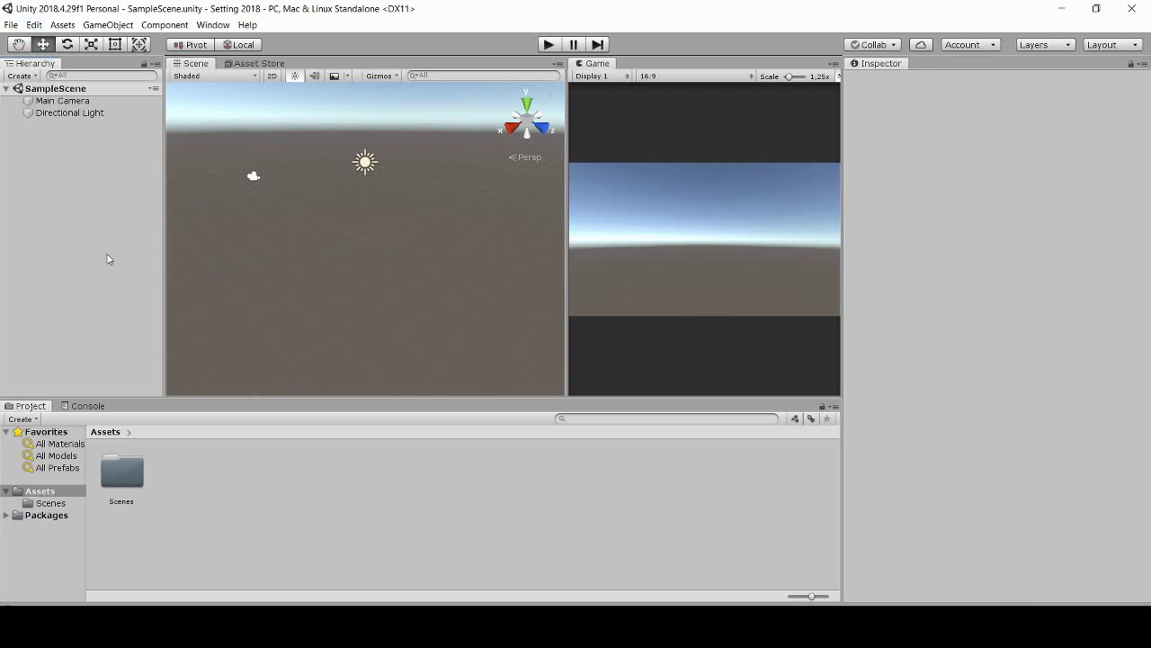
Step: Open the editor's External Tools preferences
{"action": "left_click", "coordinate": [32, 25]}
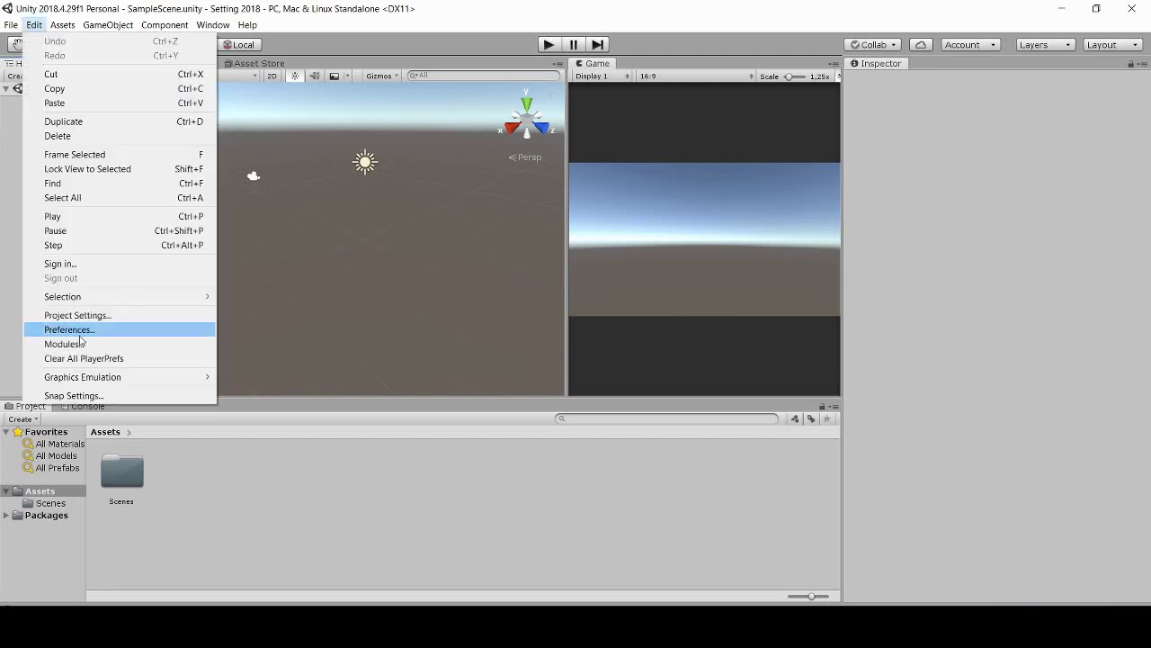
{"action": "left_click", "coordinate": [80, 330]}
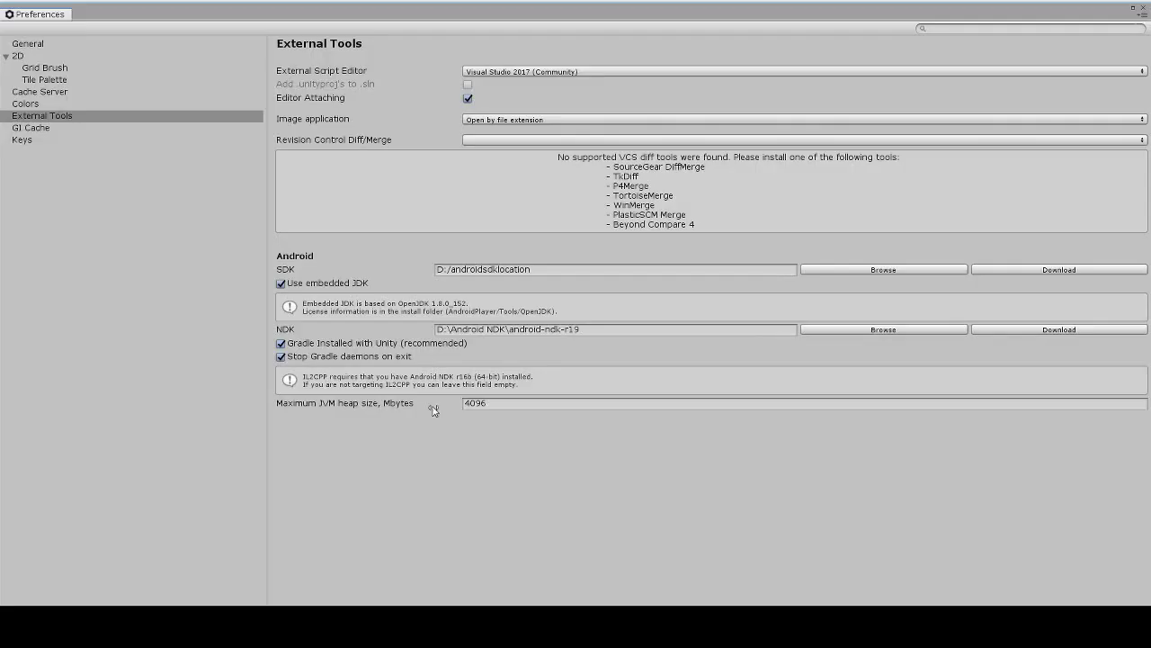
{"action": "left_click", "coordinate": [64, 223]}
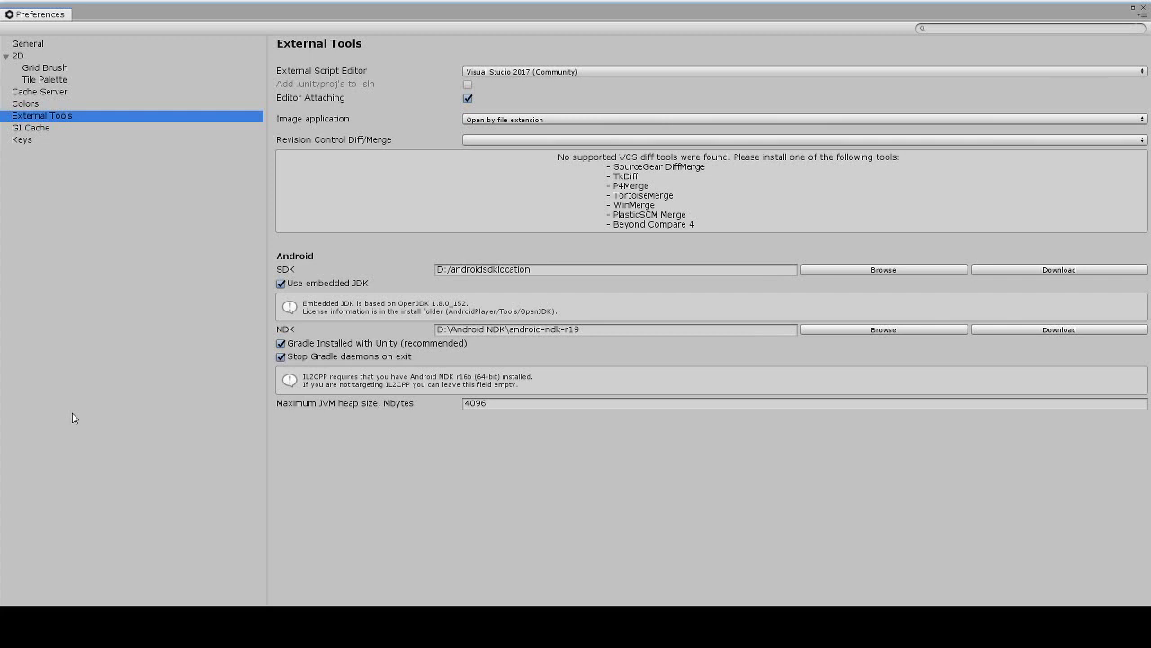
Step: Disable and re-enable the embedded JDK and the Gradle installed with Unity in the Android settings
{"action": "left_click", "coordinate": [281, 282]}
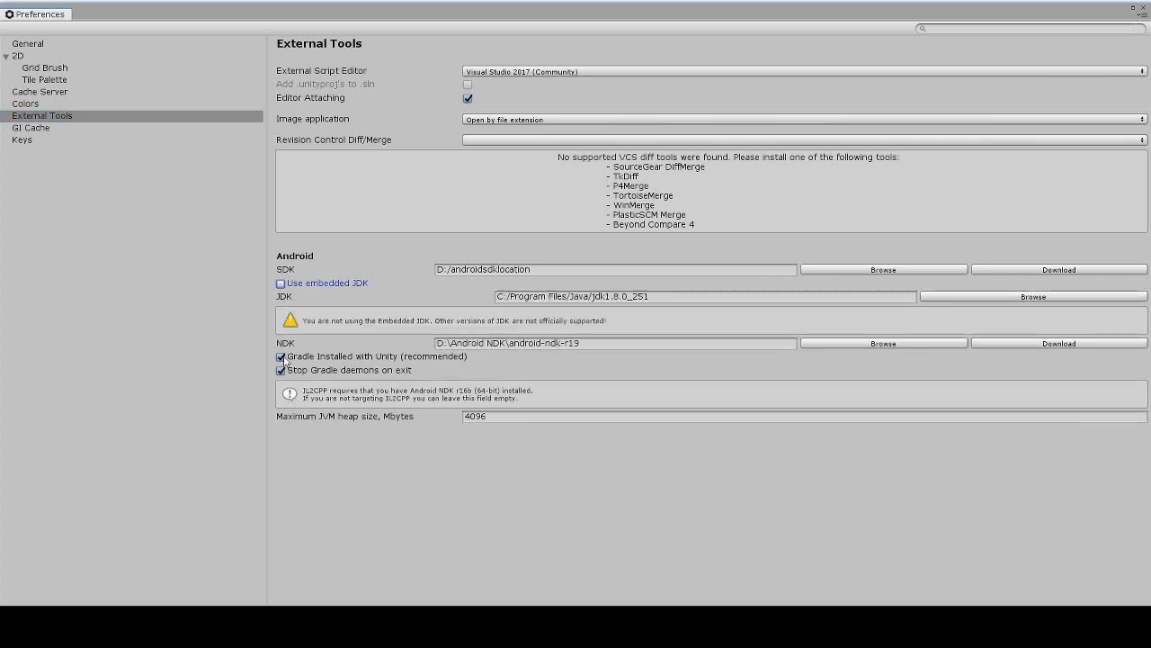
{"action": "left_click", "coordinate": [280, 357]}
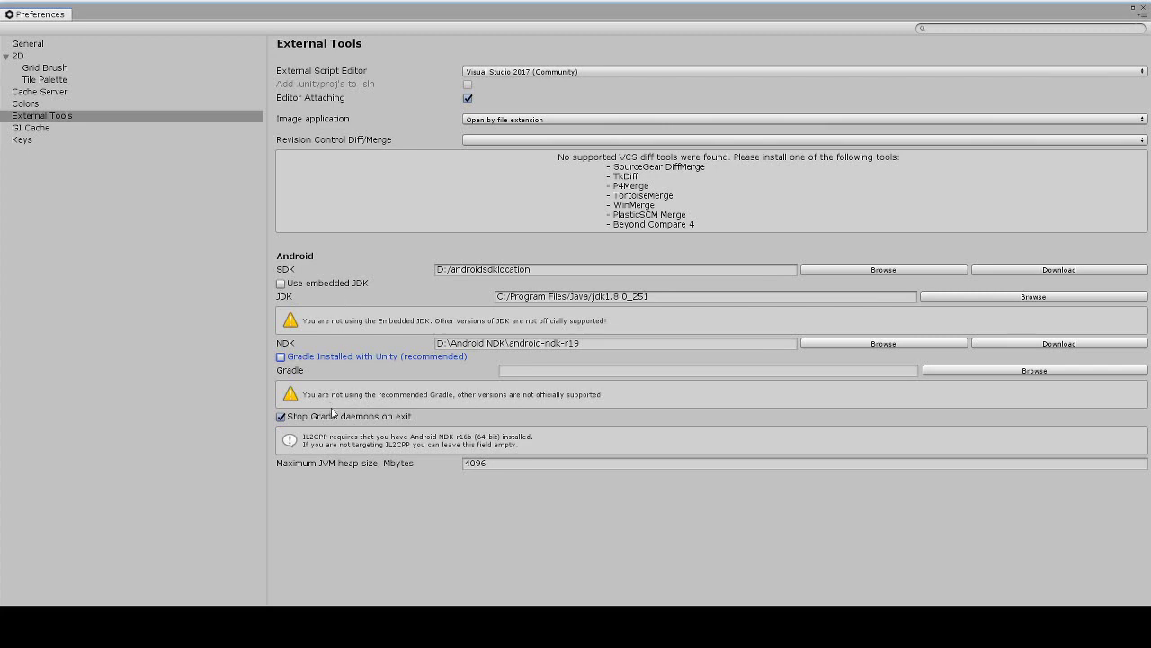
{"action": "left_click", "coordinate": [281, 283]}
{"action": "left_click", "coordinate": [281, 343]}
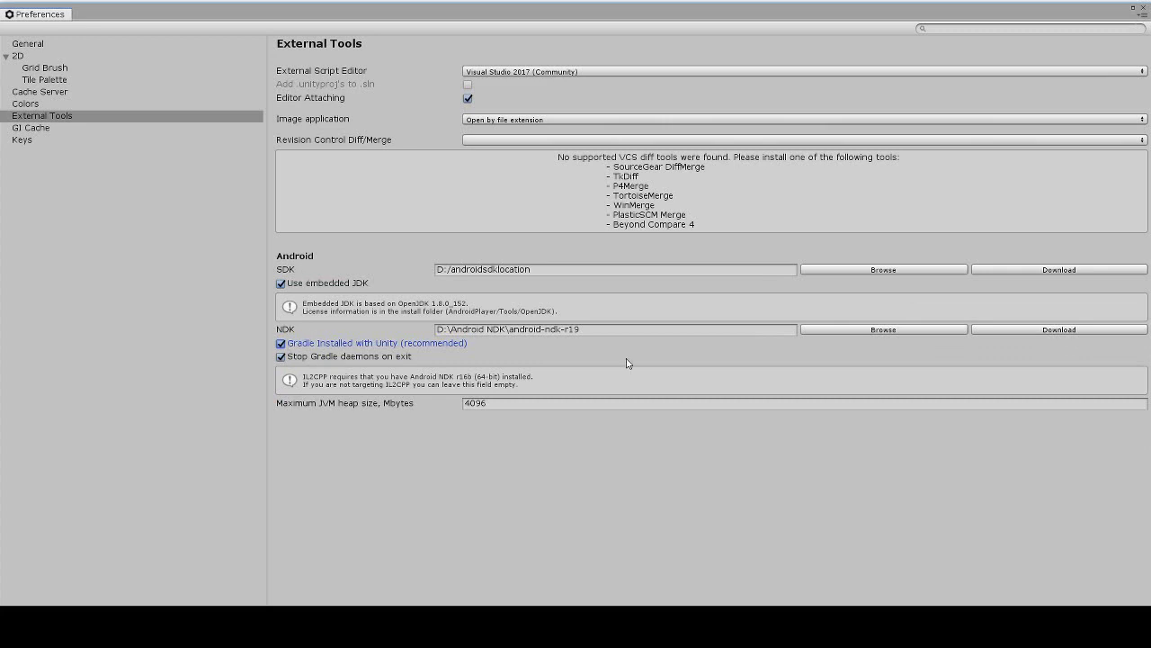
Step: Inspect the Android NDK path in the External Tools preferences
{"action": "left_click", "coordinate": [625, 331]}
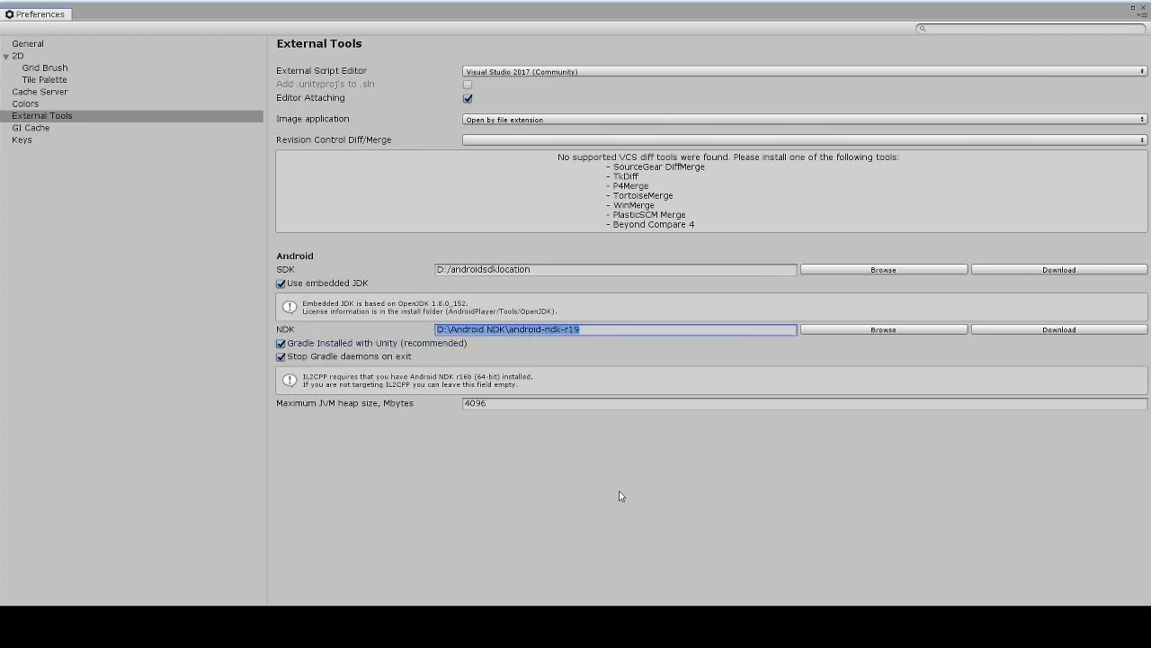
{"action": "left_click", "coordinate": [600, 326]}
{"action": "left_click", "coordinate": [241, 408]}
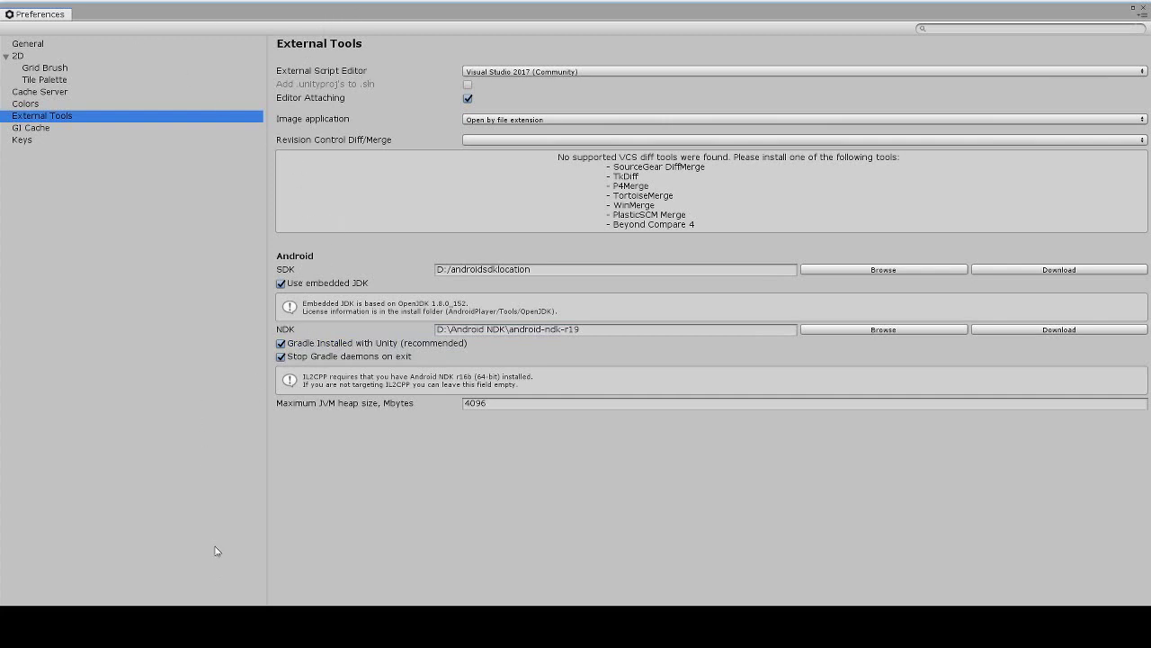
Step: In Firefox, search Google for "android studio" and open the Android Developers page for downloading Android Studio and SDK tools
{"action": "left_click", "coordinate": [461, 39]}
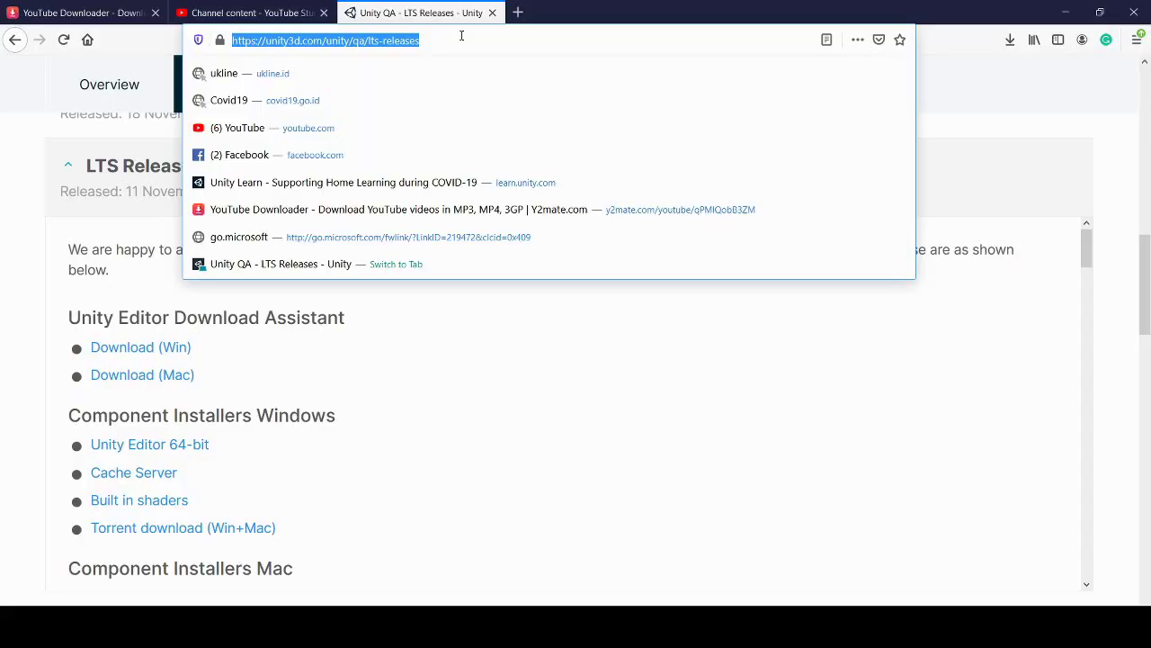
{"action": "type", "text": "android stu"}
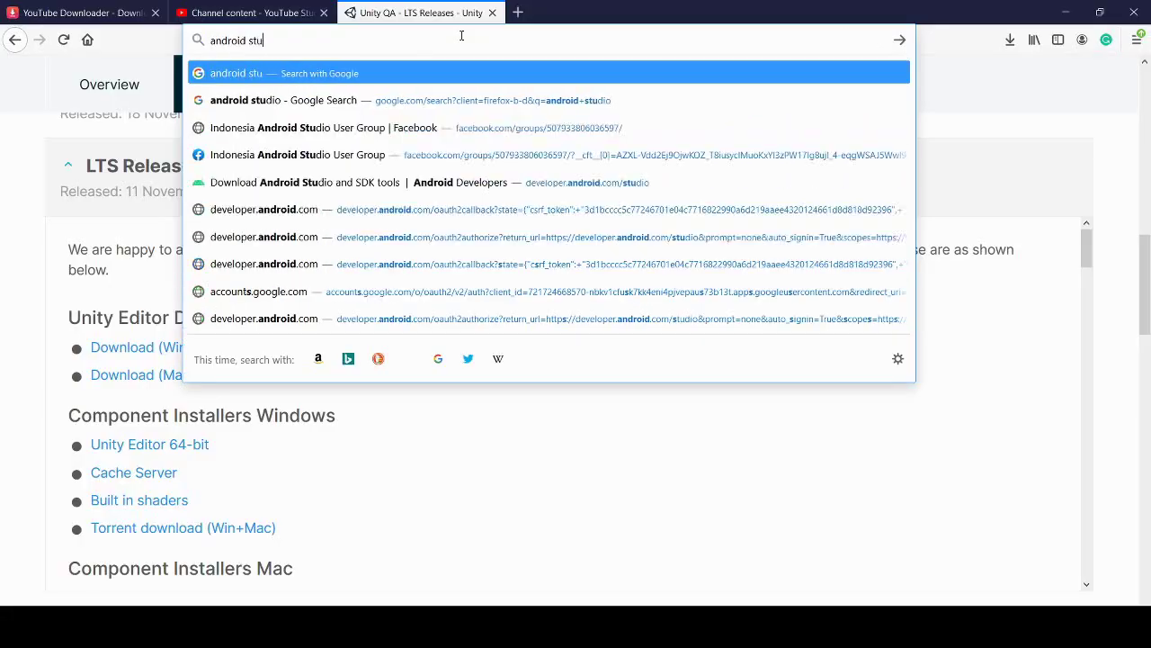
{"action": "type", "text": "dio"}
{"action": "key", "text": "Return"}
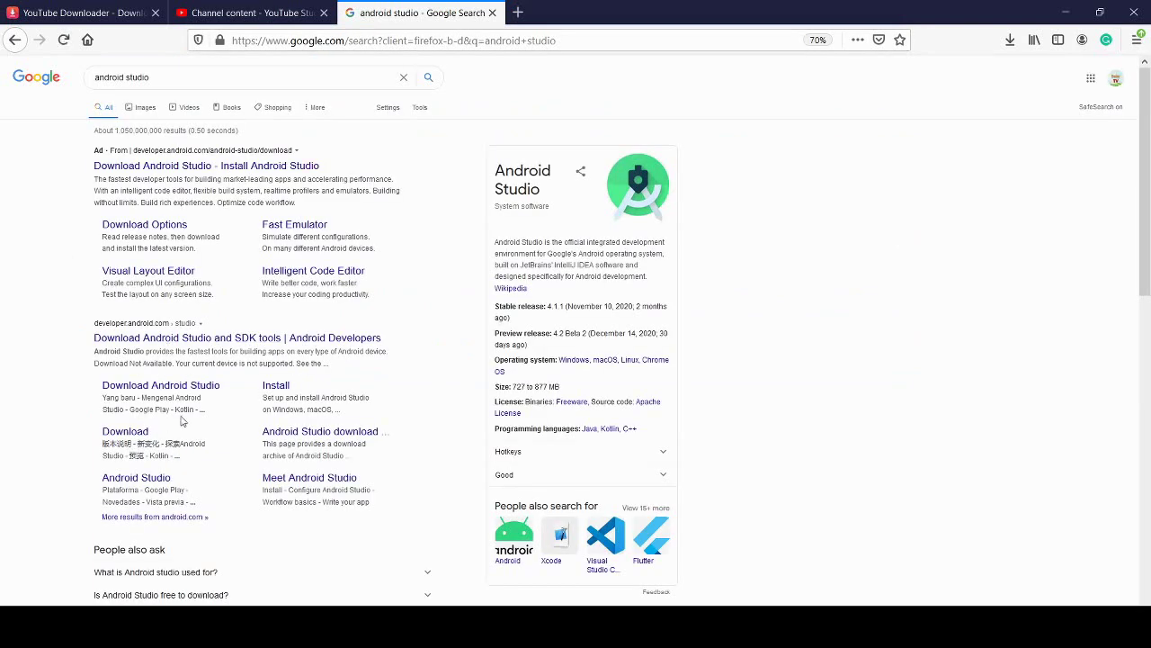
{"action": "left_click", "coordinate": [266, 336]}
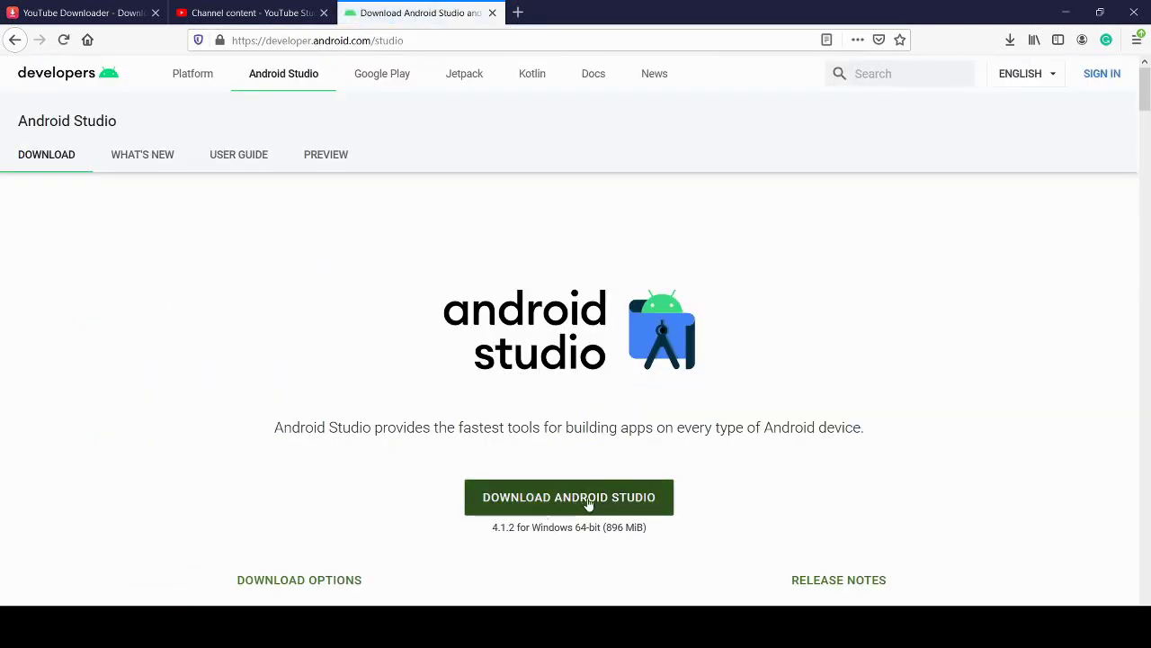
{"action": "scroll", "coordinate": [839, 382], "scroll_direction": "down", "scroll_amount": 1}
{"action": "scroll", "coordinate": [563, 501], "scroll_direction": "up", "scroll_amount": 1}
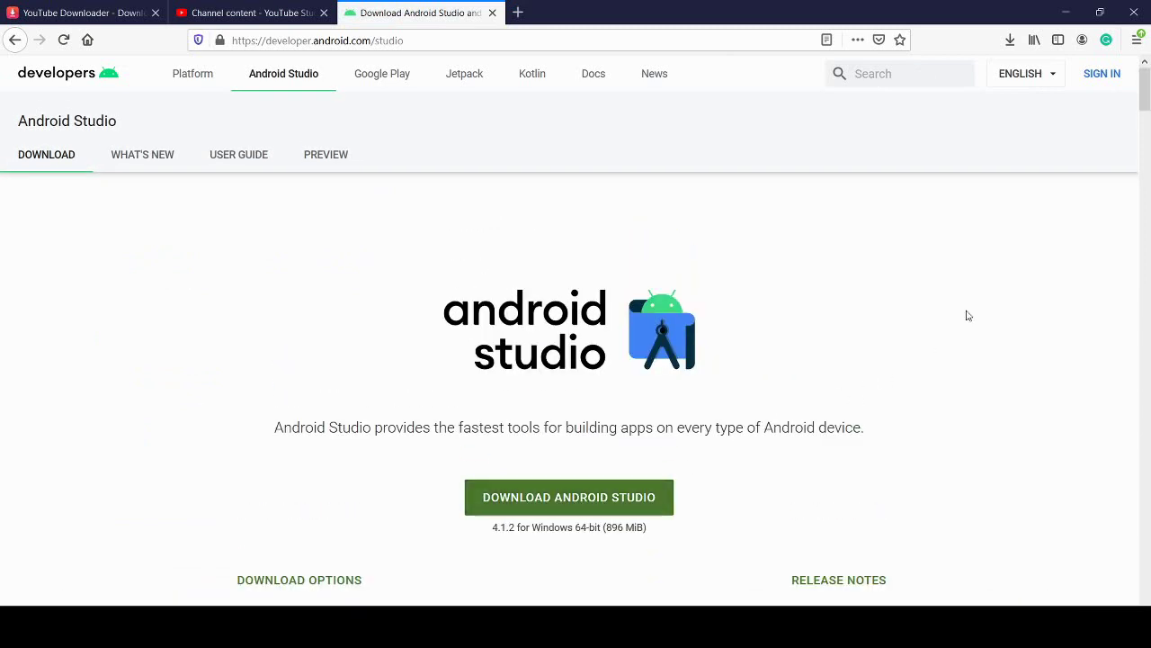
{"action": "left_click", "coordinate": [1010, 39]}
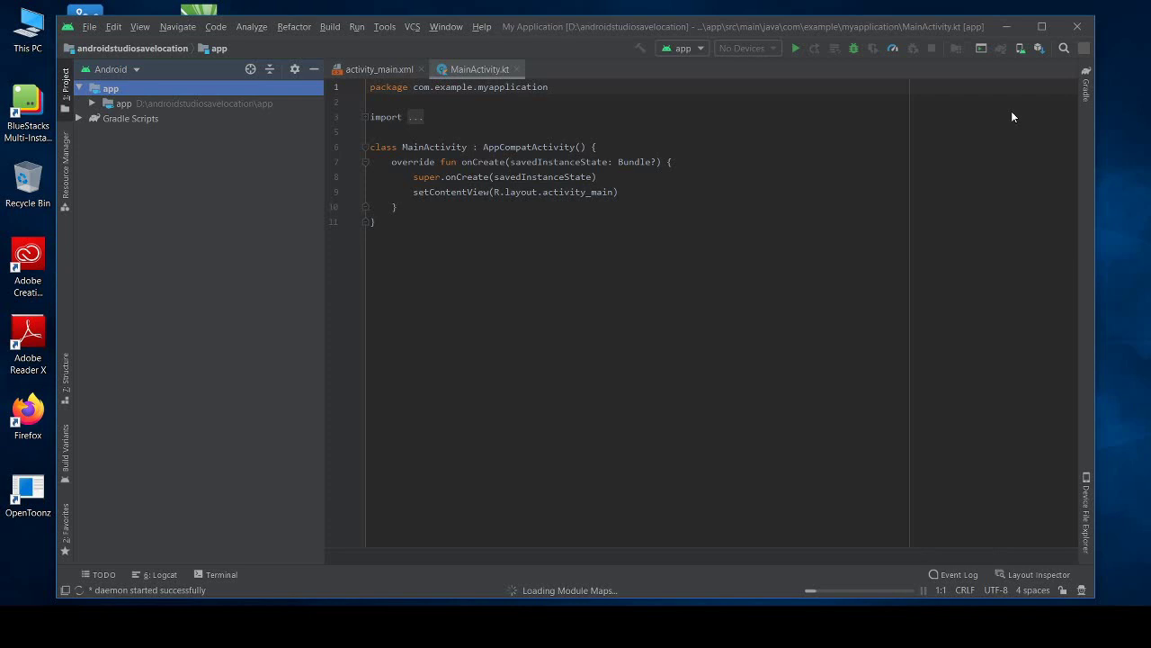
Step: In Android Studio, open the SDK Manager and examine the Android SDK location and the list of SDK platforms
{"action": "left_click", "coordinate": [1039, 49]}
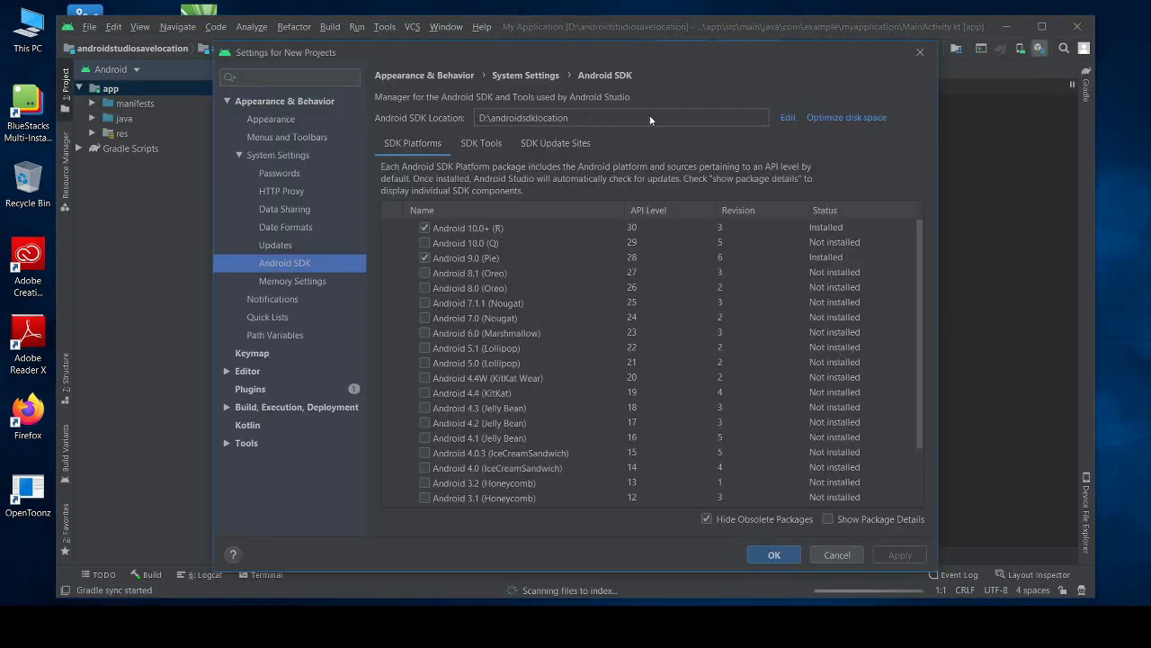
{"action": "left_click", "coordinate": [572, 118]}
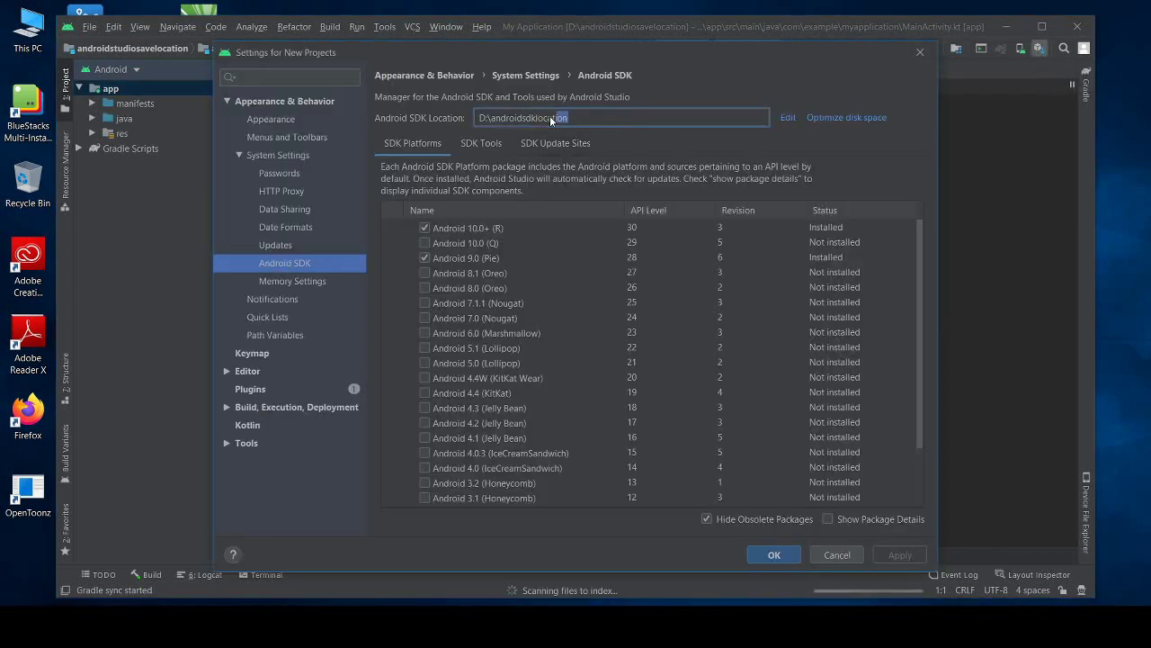
{"action": "left_click_drag", "start_coordinate": [550, 115], "coordinate": [479, 118]}
{"action": "left_click", "coordinate": [591, 112]}
{"action": "scroll", "coordinate": [618, 403], "scroll_direction": "down", "scroll_amount": 2}
{"action": "scroll", "coordinate": [622, 381], "scroll_direction": "up", "scroll_amount": 2}
{"action": "scroll", "coordinate": [621, 283], "scroll_direction": "down", "scroll_amount": 3}
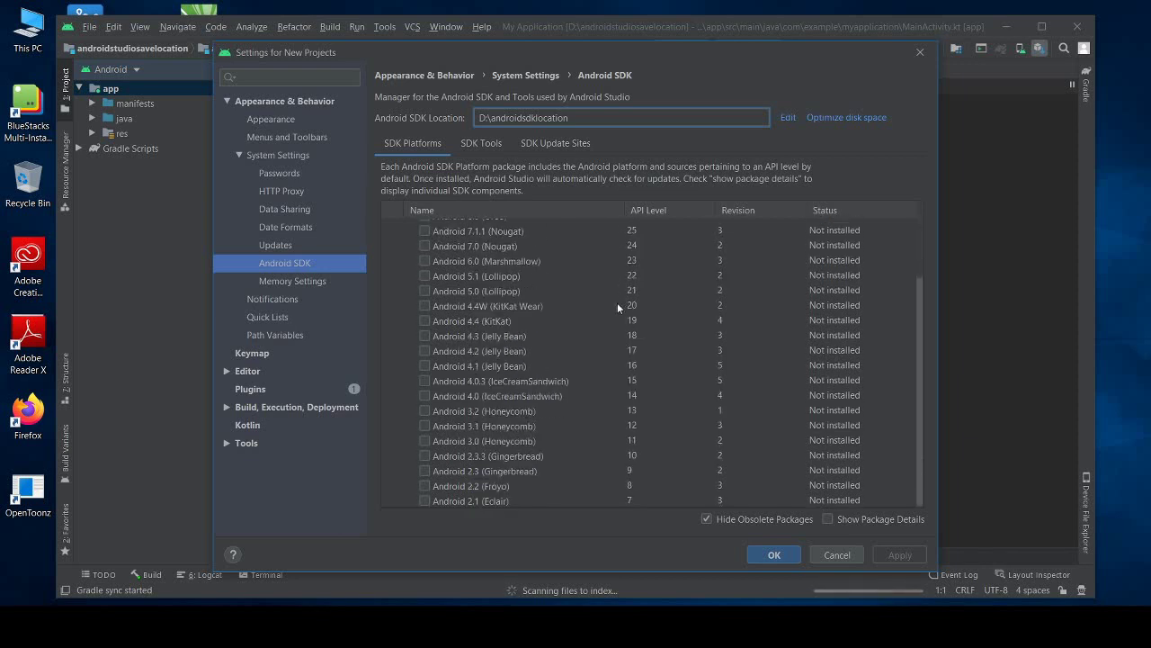
Step: Install NDK (Side by side) version 16.1.4479499 from the SDK tools with package details shown
{"action": "left_click", "coordinate": [496, 149]}
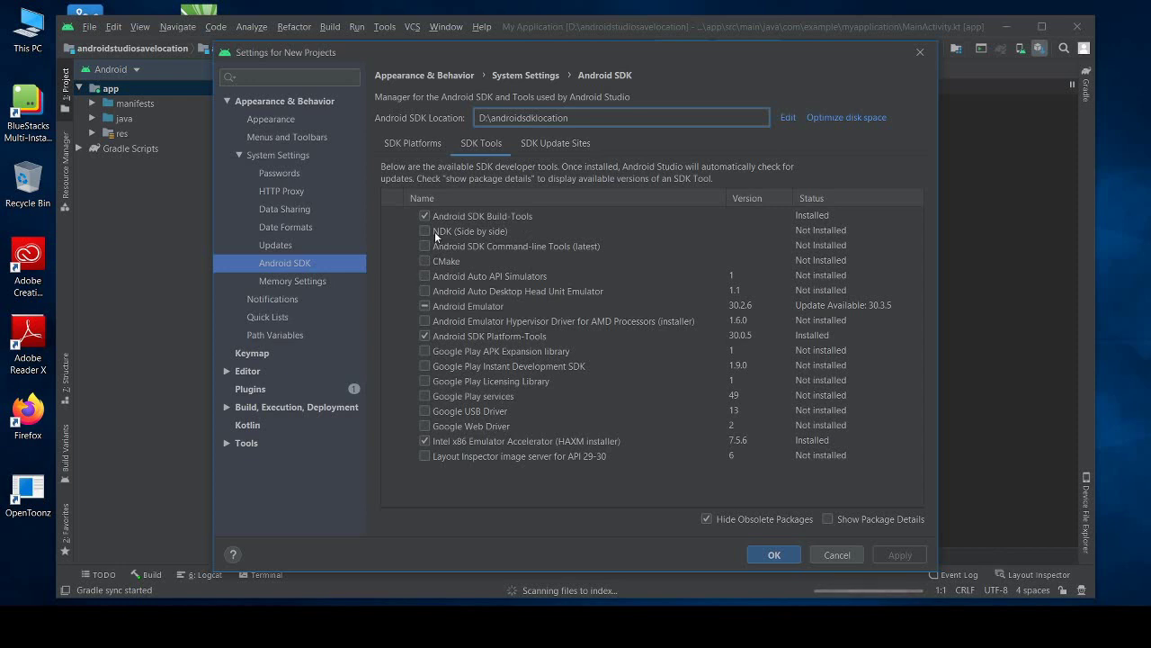
{"action": "left_click", "coordinate": [826, 519]}
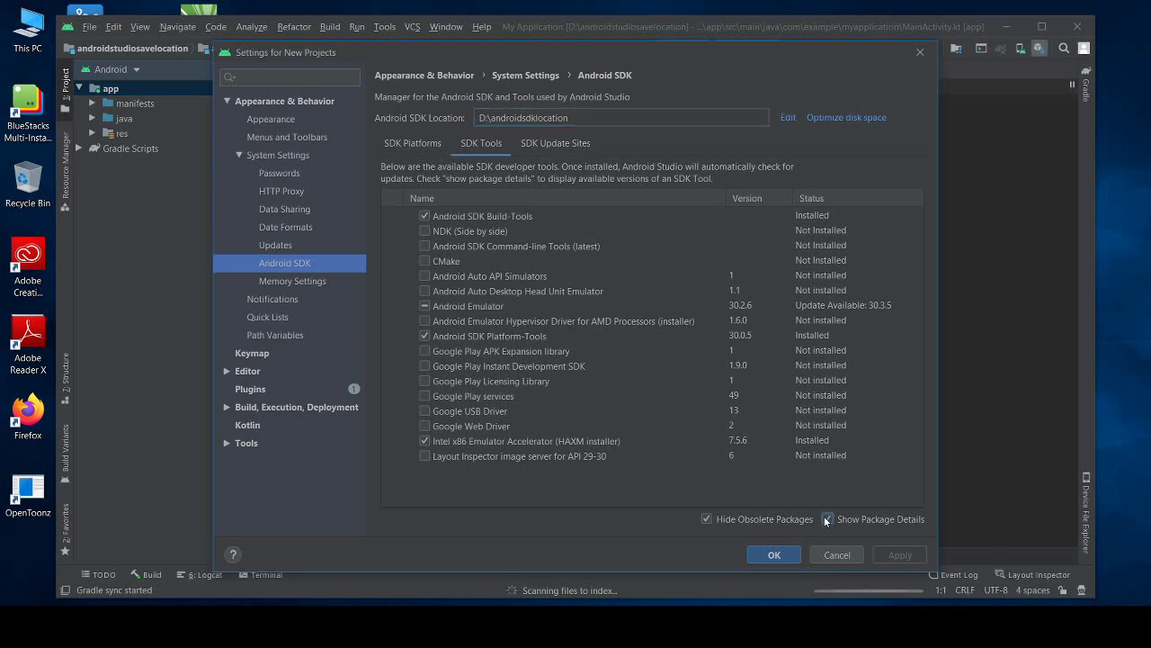
{"action": "scroll", "coordinate": [493, 367], "scroll_direction": "down", "scroll_amount": 10}
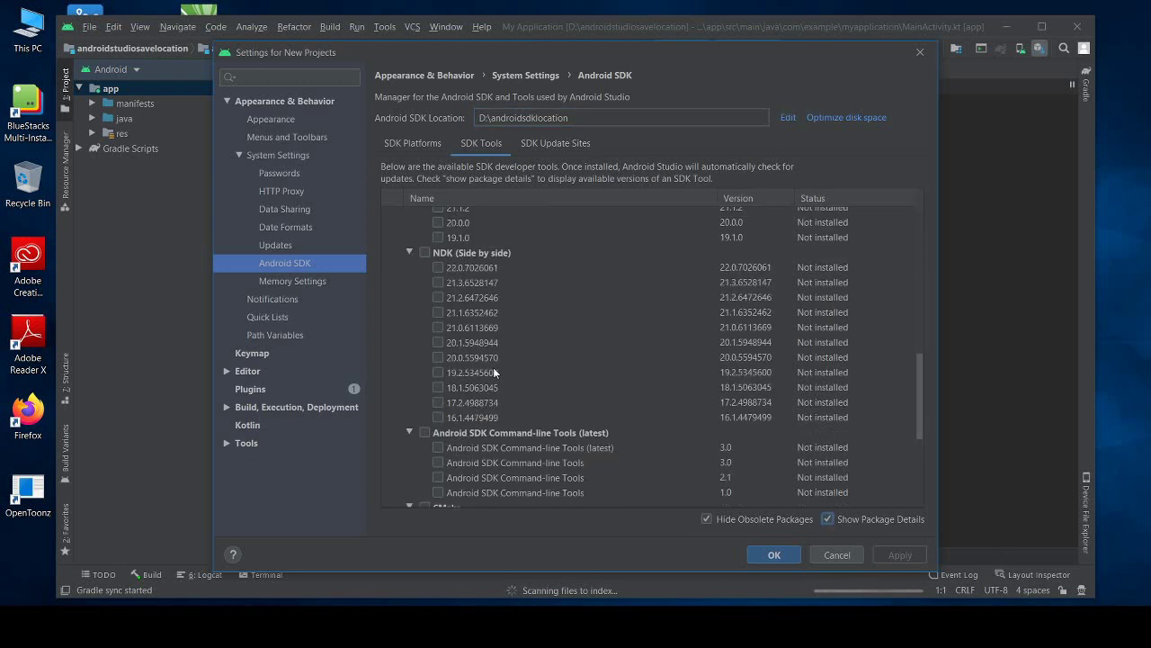
{"action": "left_click", "coordinate": [438, 418]}
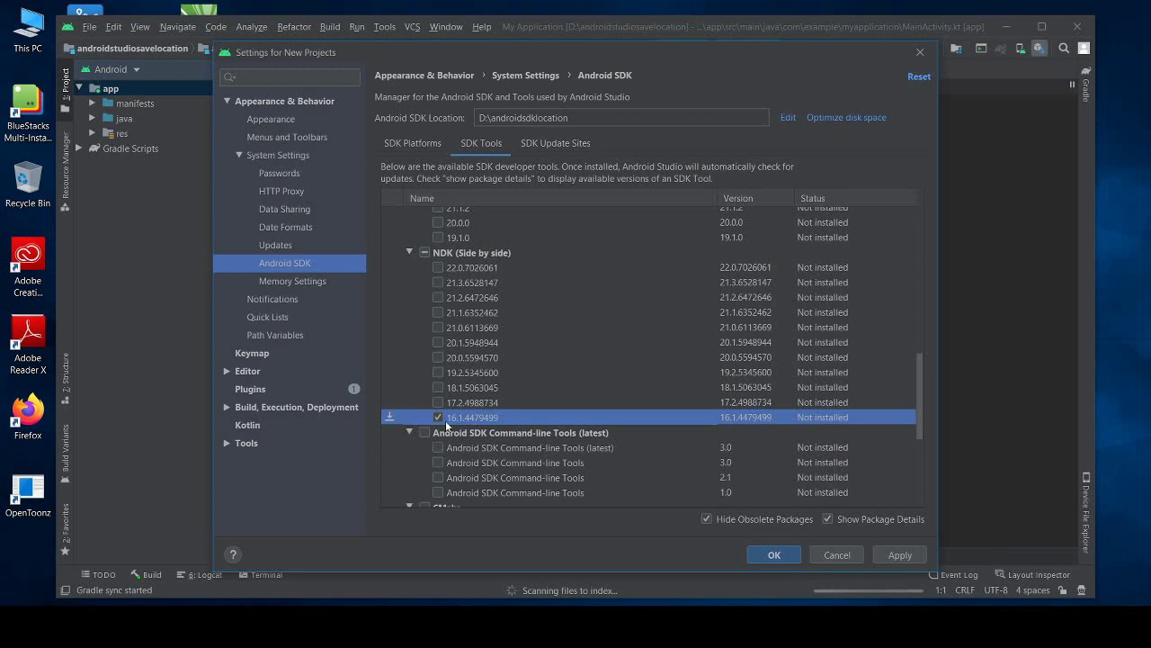
{"action": "left_click", "coordinate": [773, 554]}
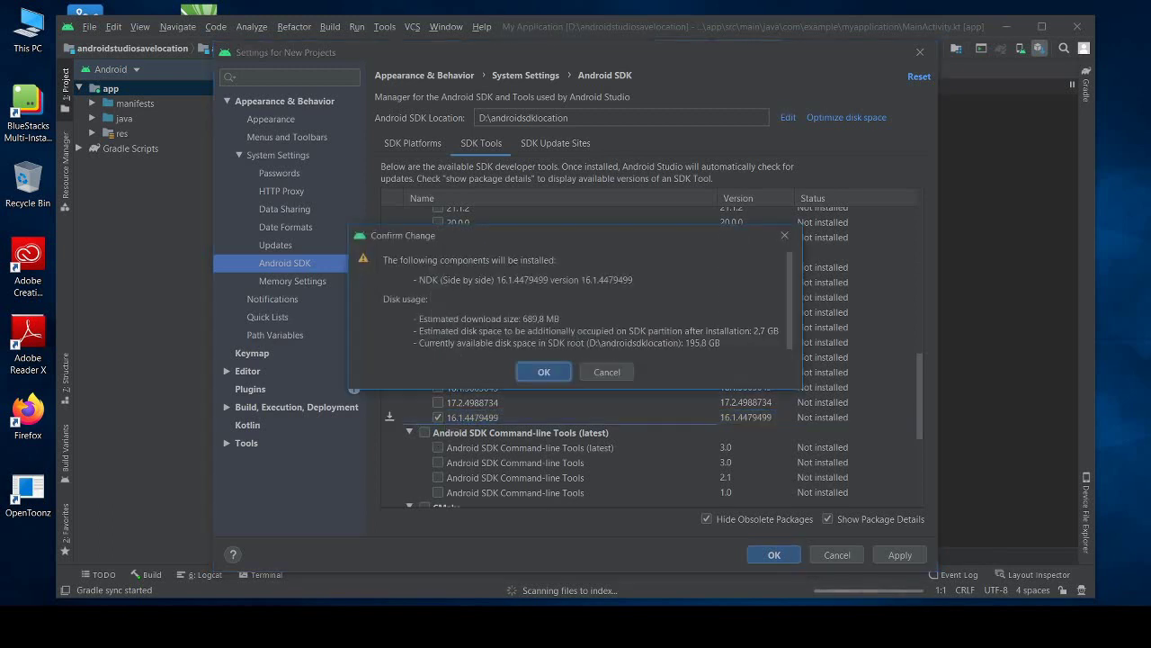
{"action": "left_click", "coordinate": [544, 372]}
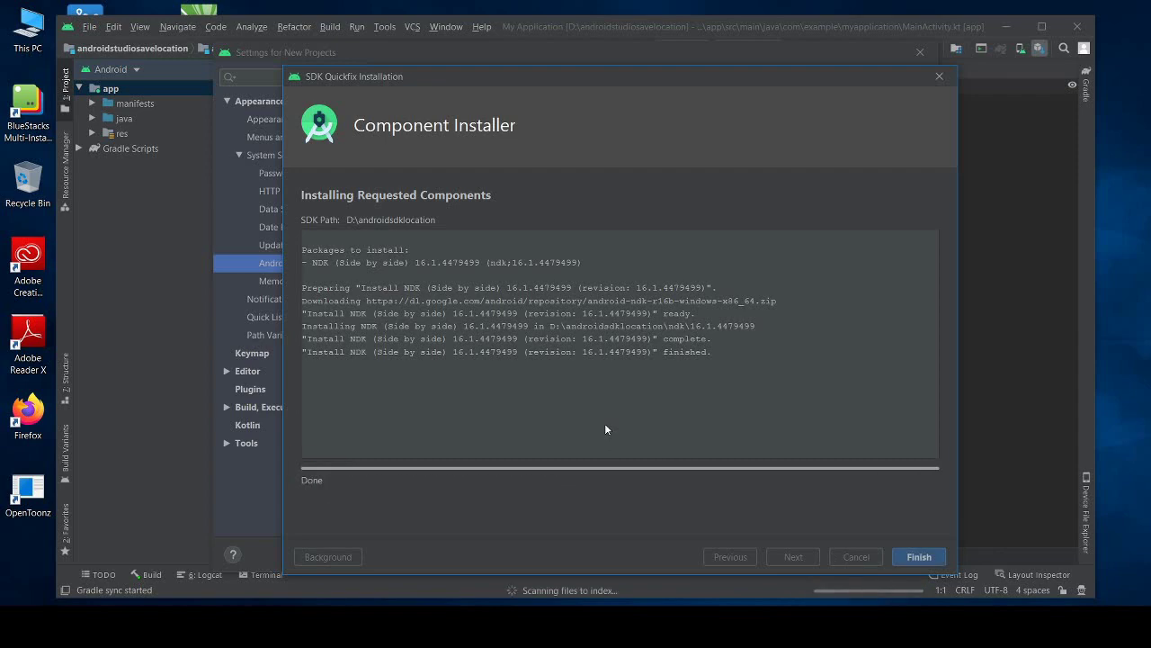
{"action": "left_click", "coordinate": [916, 557]}
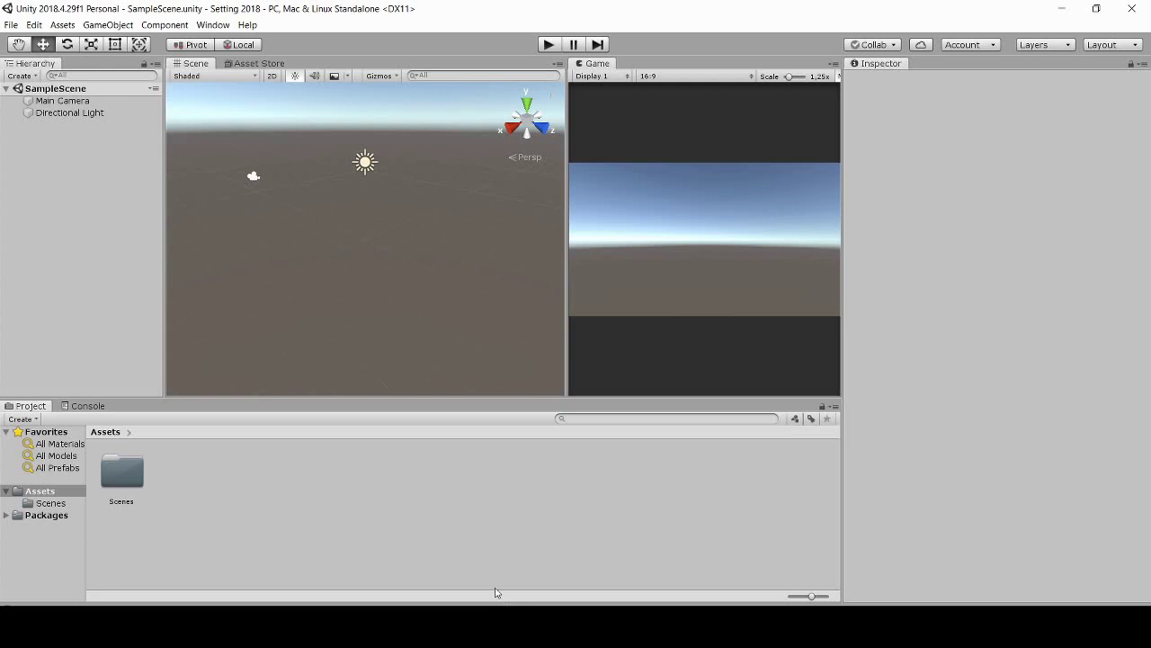
Step: In Unity's External Tools preferences, check the Android SDK path against the SDK location in Android Studio's SDK Manager
{"action": "left_click", "coordinate": [34, 24]}
{"action": "left_click", "coordinate": [87, 332]}
{"action": "left_click", "coordinate": [555, 268]}
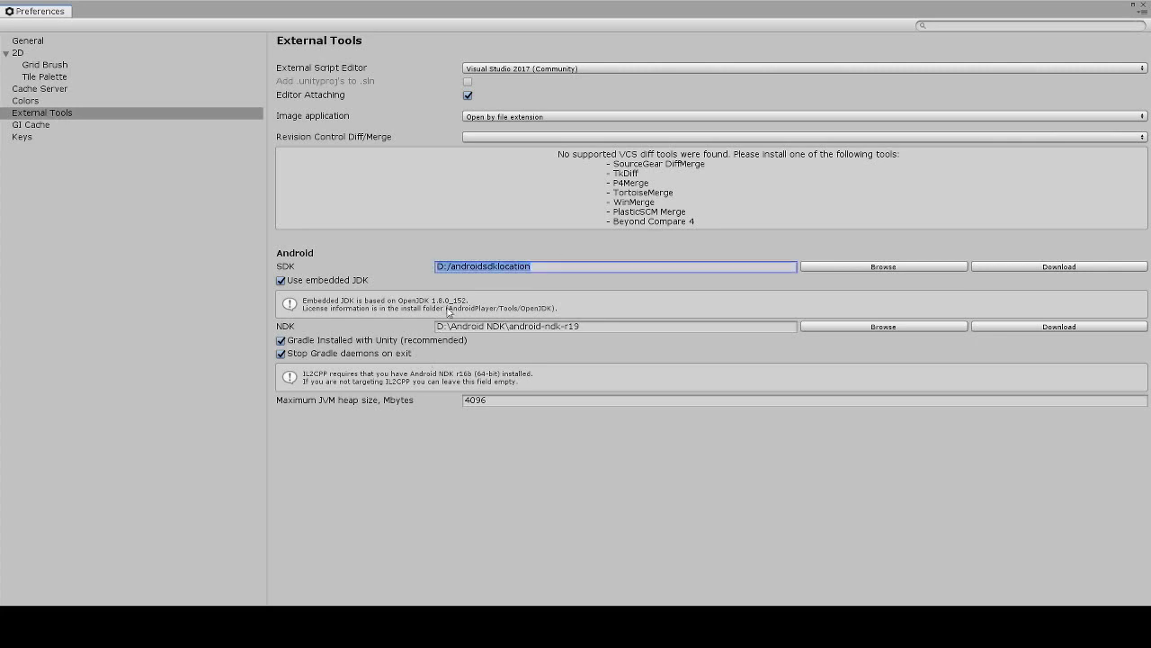
{"action": "key", "text": "alt+Tab"}
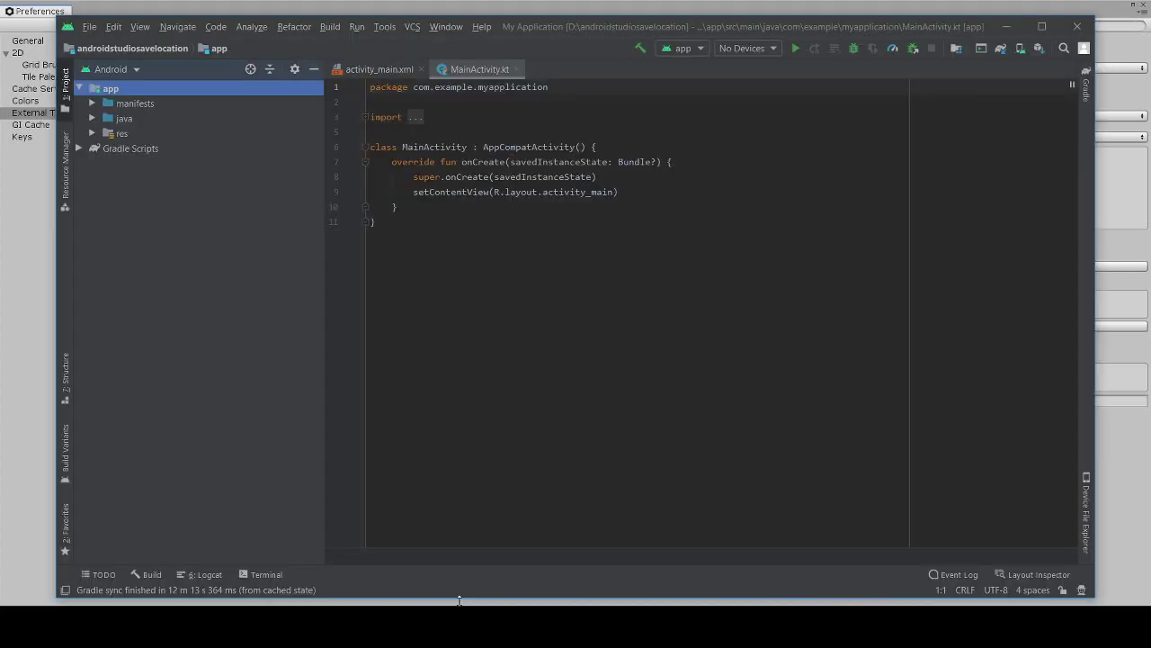
{"action": "left_click", "coordinate": [1037, 48]}
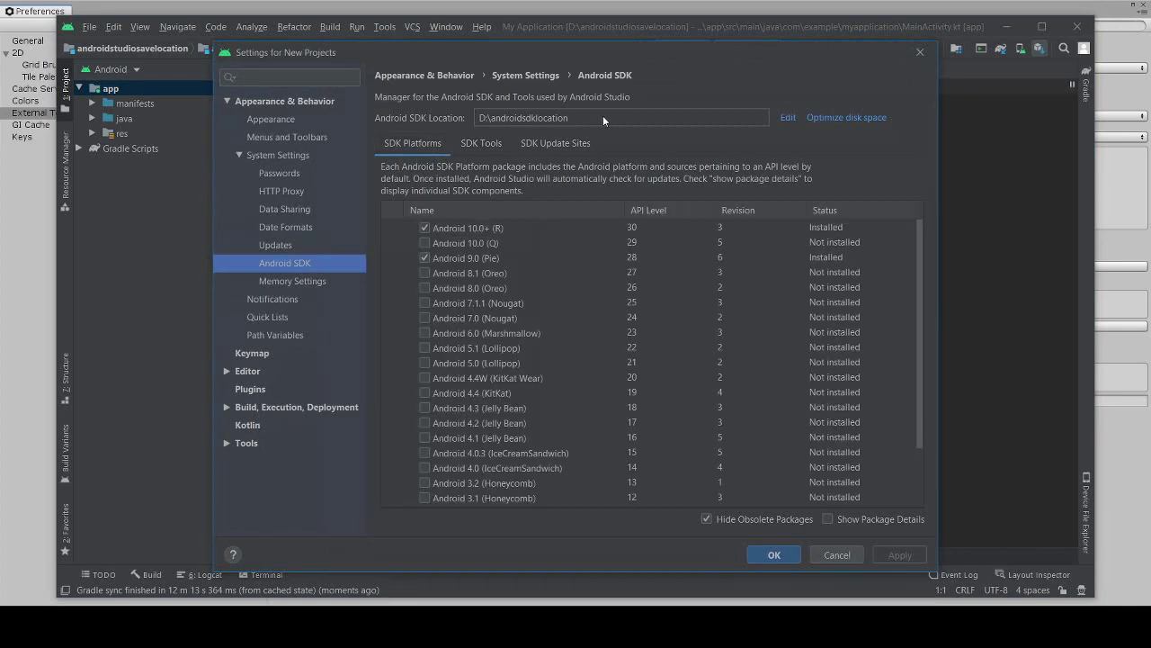
{"action": "left_click", "coordinate": [915, 50]}
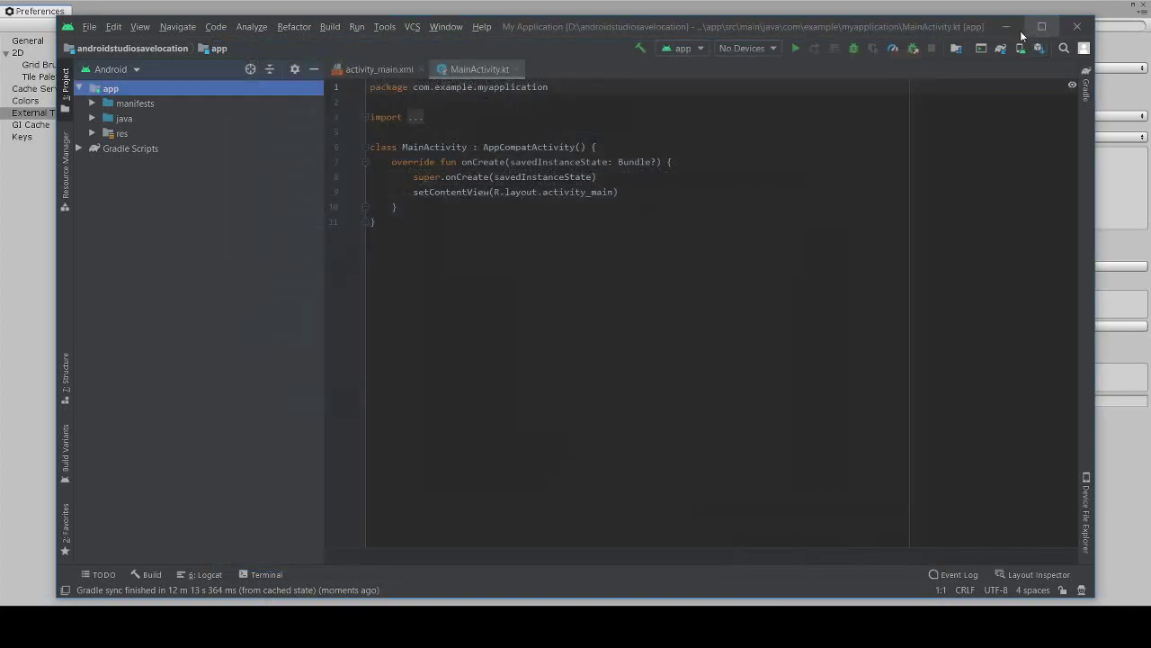
{"action": "left_click", "coordinate": [1006, 26]}
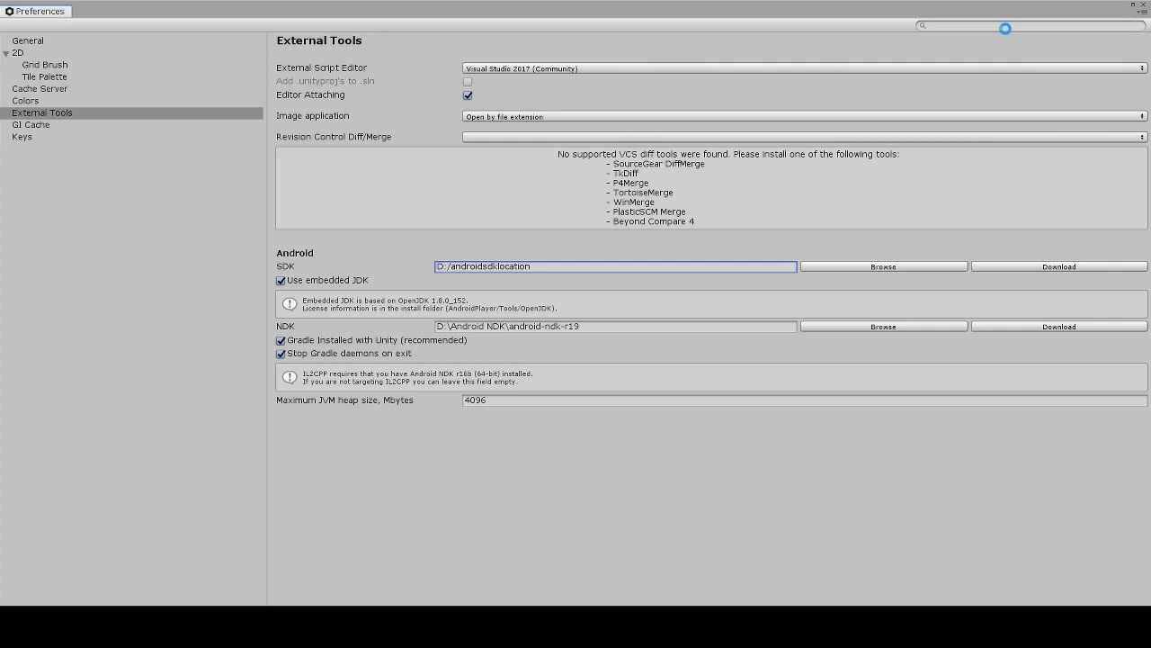
Step: Try to set the Android NDK directory to the ndk folder inside D:/androidsdklocation
{"action": "left_click", "coordinate": [602, 329]}
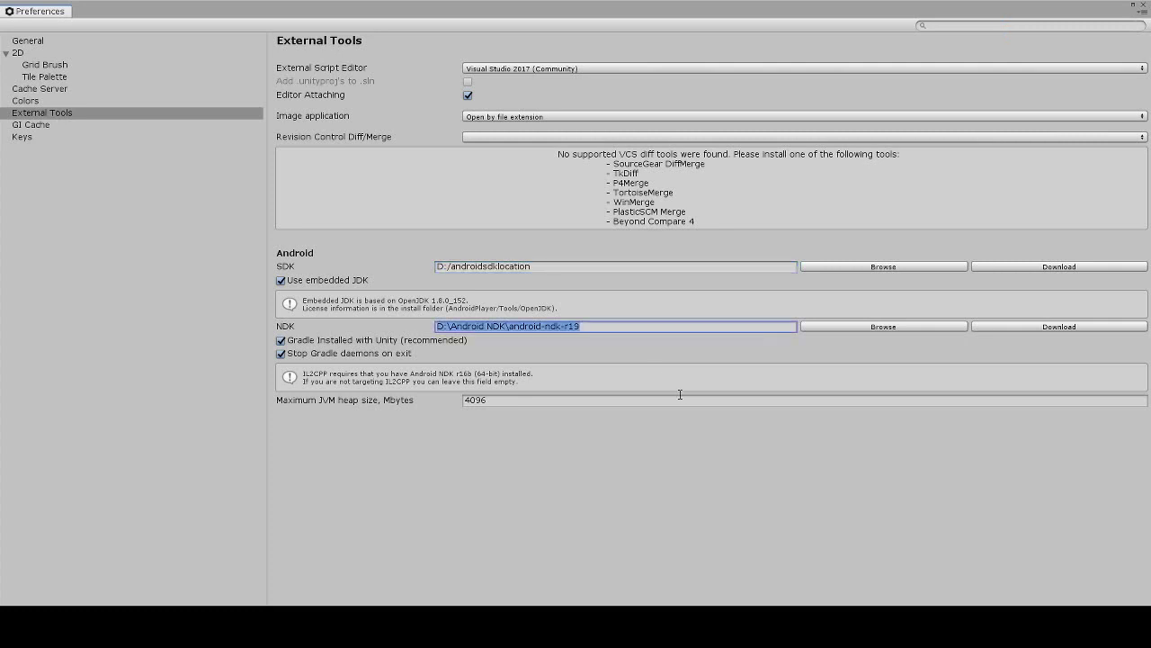
{"action": "key", "text": "End"}
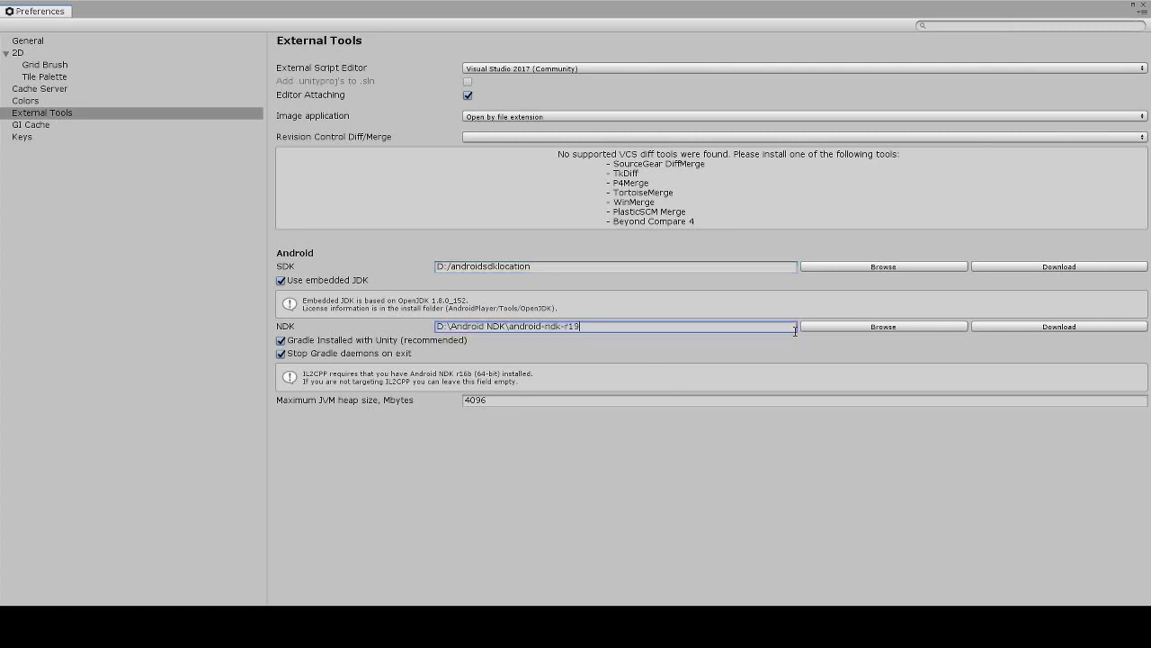
{"action": "left_click", "coordinate": [855, 329]}
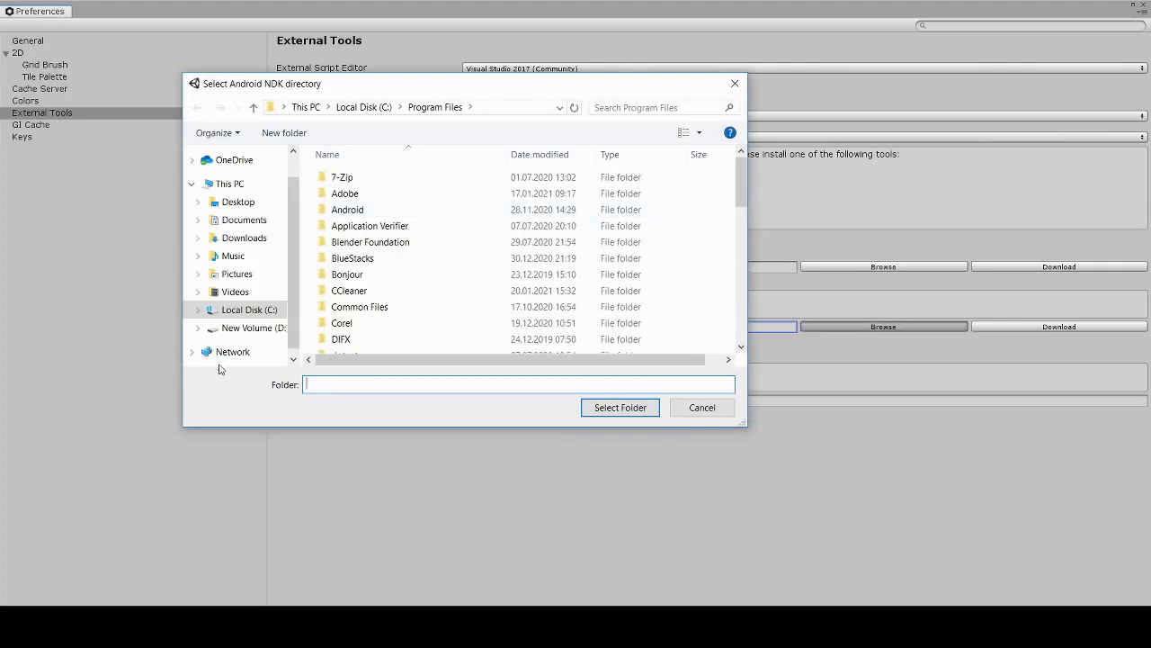
{"action": "left_click", "coordinate": [241, 328]}
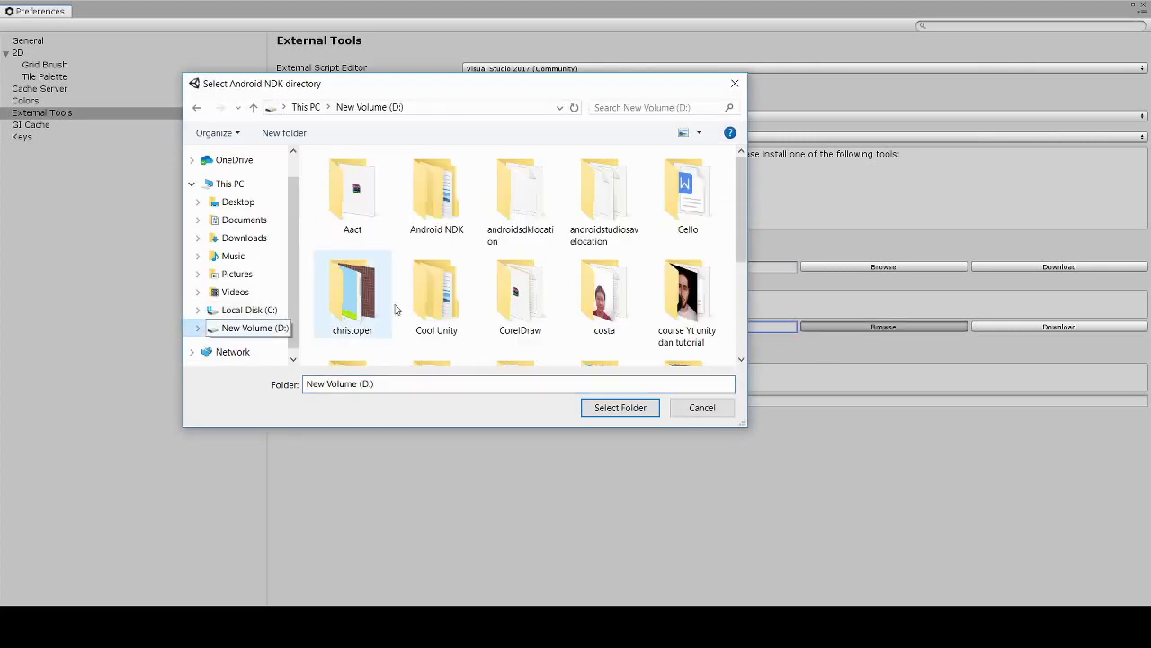
{"action": "double_click", "coordinate": [520, 194]}
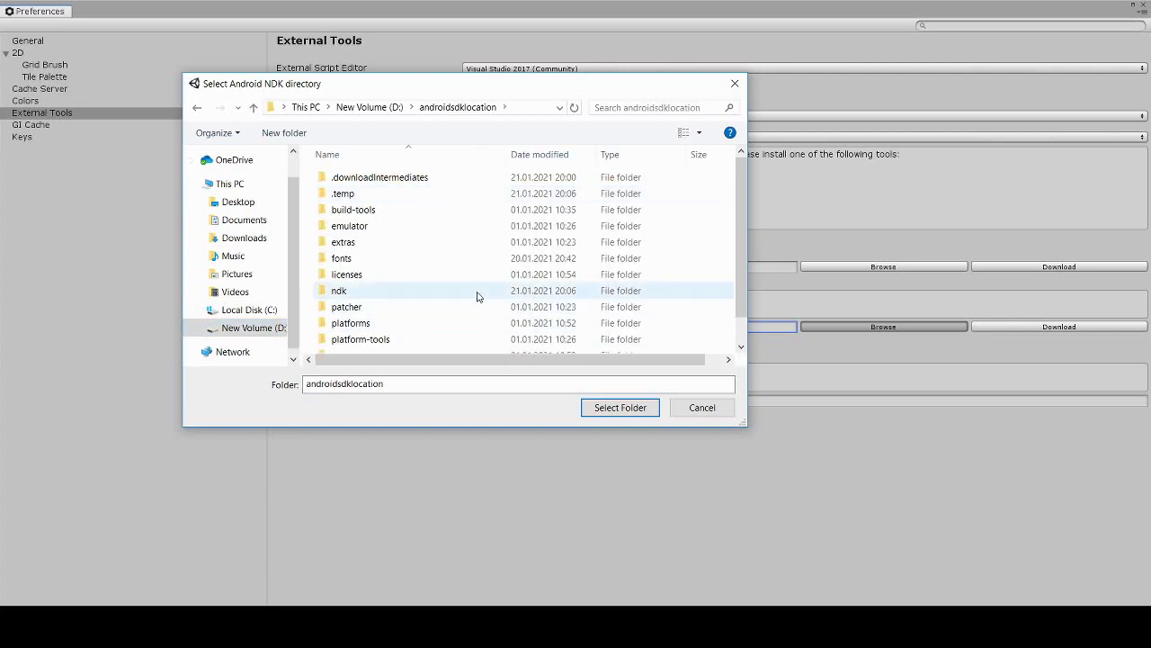
{"action": "left_click", "coordinate": [477, 293]}
{"action": "left_click", "coordinate": [619, 407]}
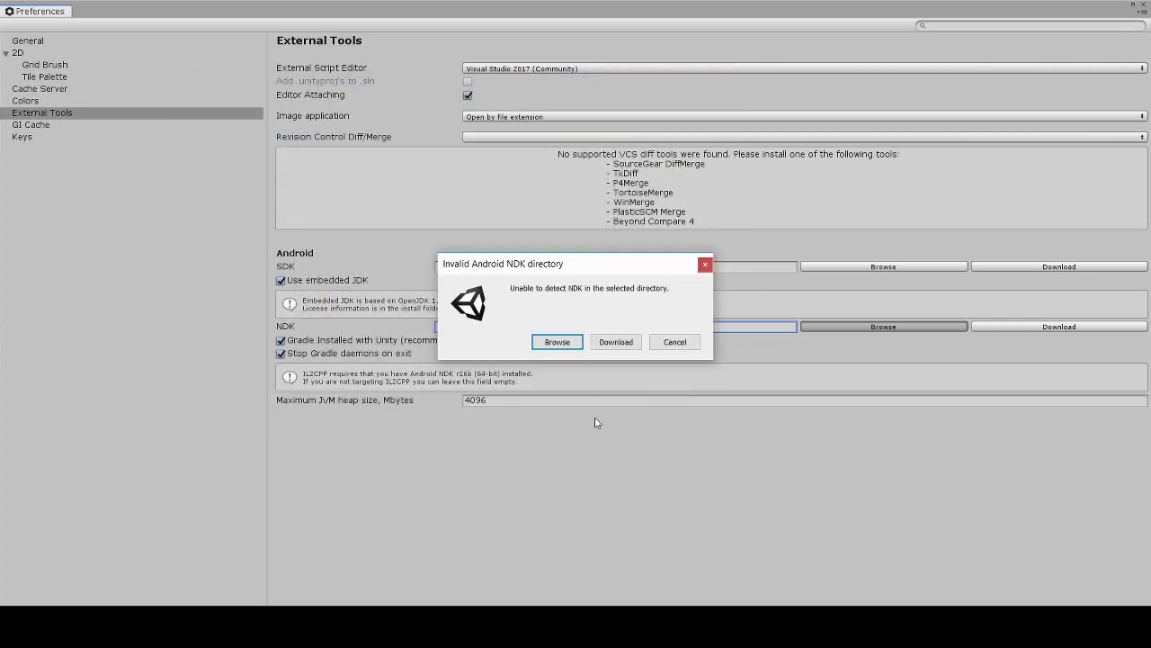
Step: Set the Android NDK directory to the 16.1.4479499 folder inside D:/androidsdklocation/ndk
{"action": "left_click", "coordinate": [556, 342]}
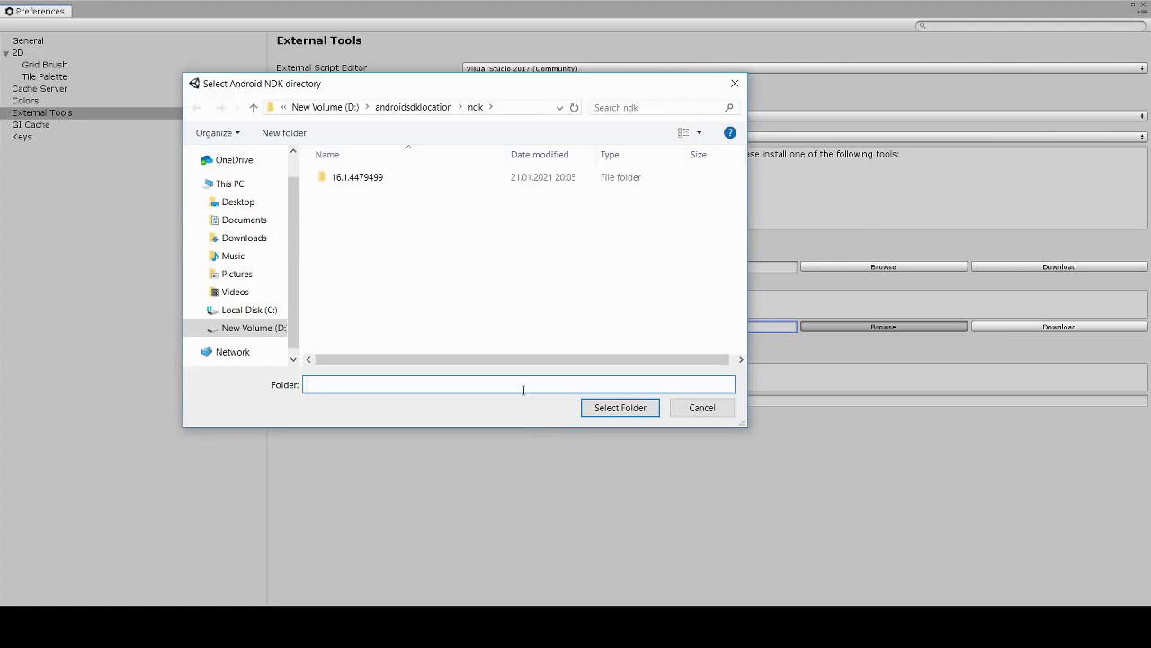
{"action": "left_click", "coordinate": [420, 181]}
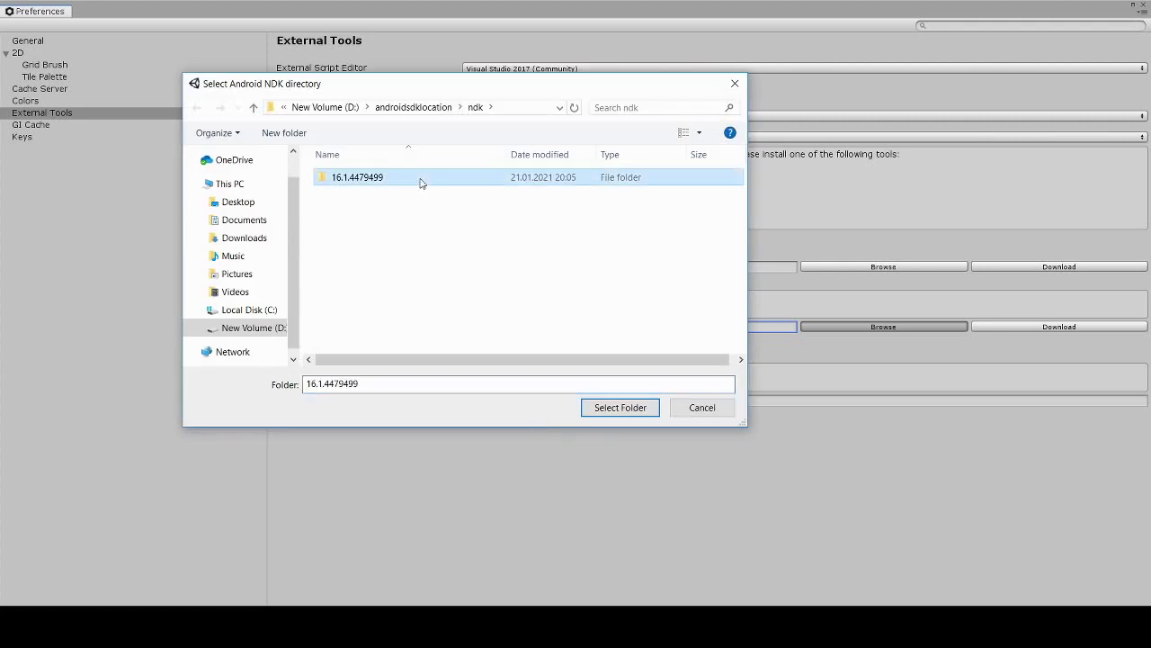
{"action": "left_click", "coordinate": [619, 408]}
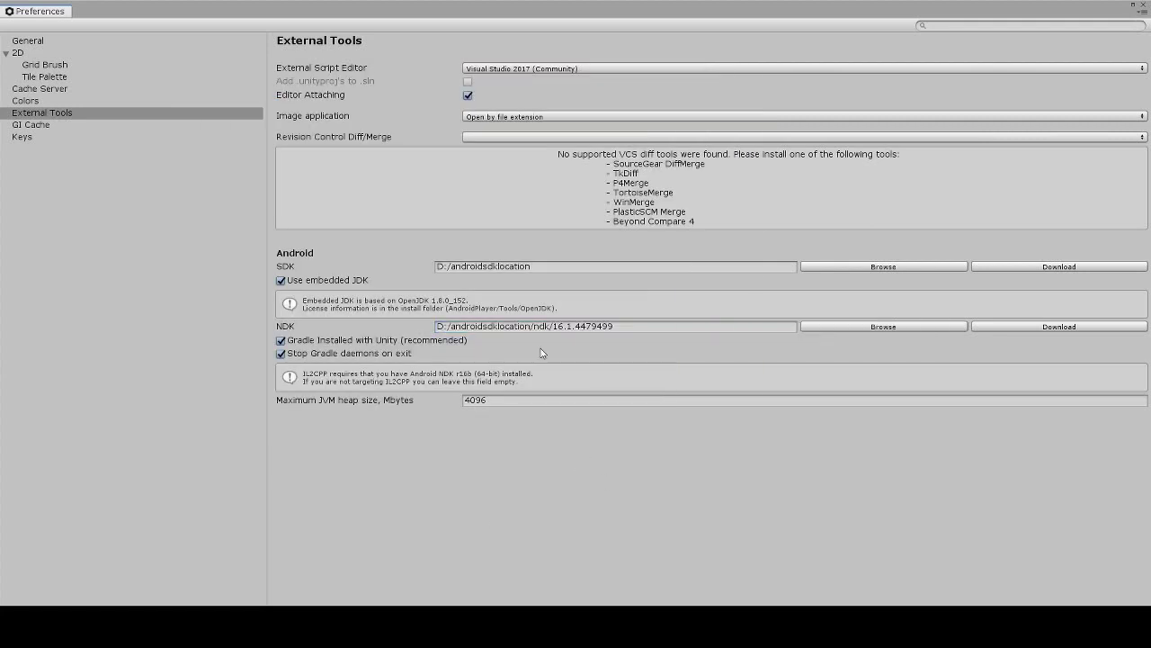
{"action": "left_click", "coordinate": [655, 328]}
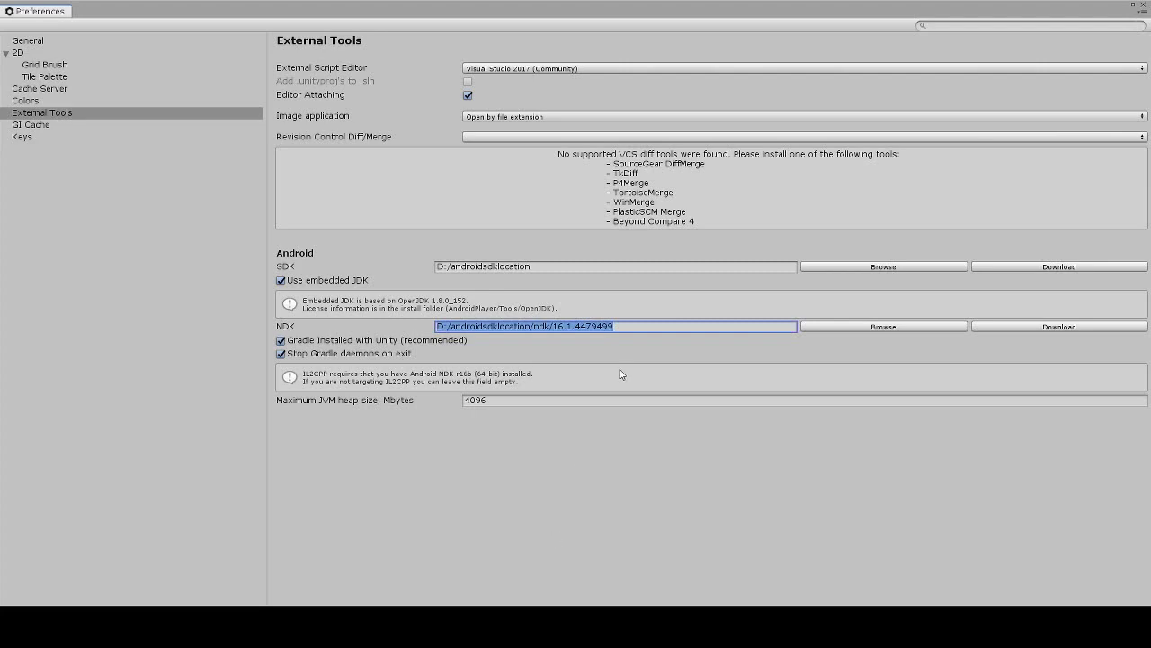
Step: Close the preferences and select the Android platform in the Build Settings
{"action": "left_click", "coordinate": [1140, 5]}
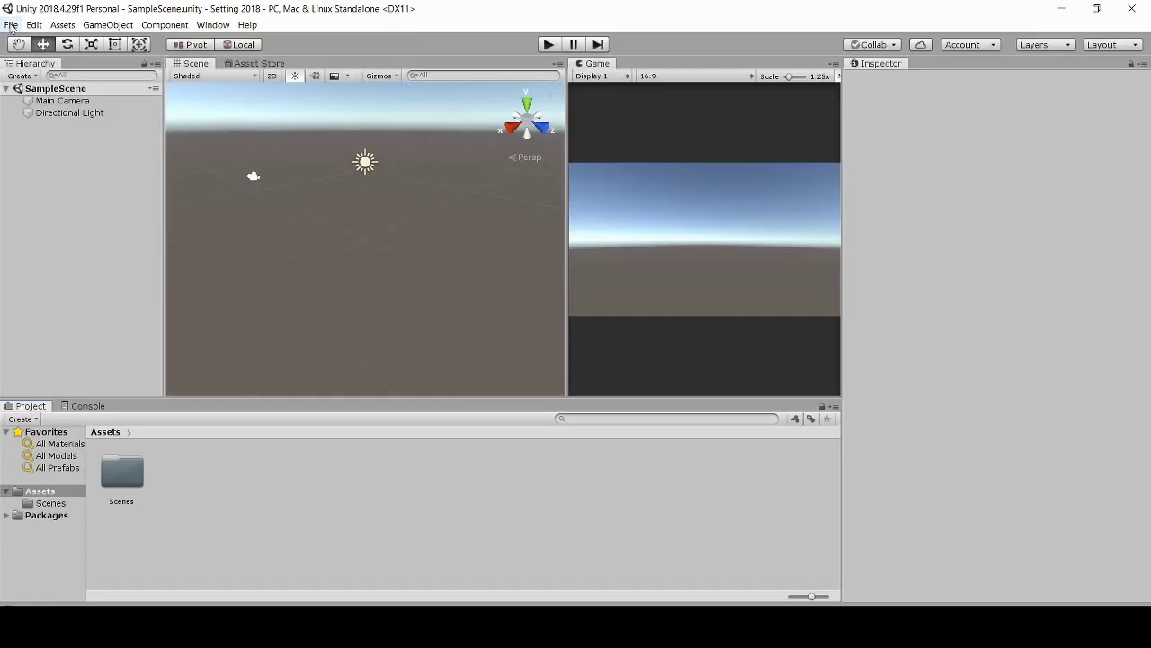
{"action": "left_click", "coordinate": [11, 25]}
{"action": "left_click", "coordinate": [10, 26]}
{"action": "left_click", "coordinate": [10, 25]}
{"action": "left_click", "coordinate": [51, 155]}
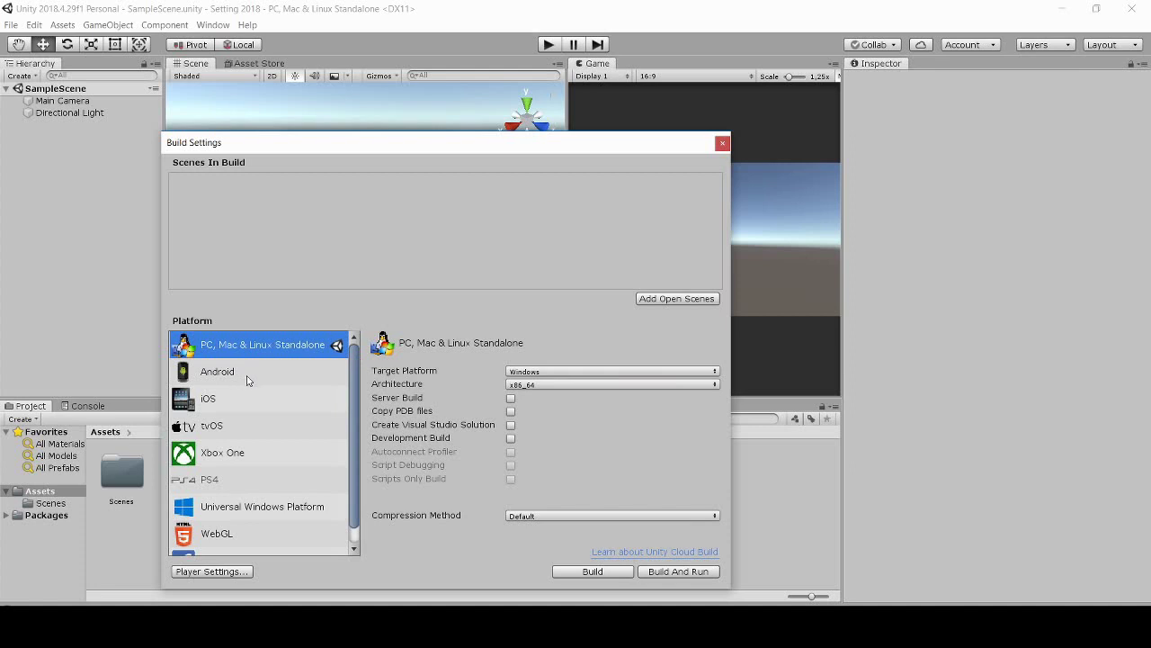
{"action": "left_click", "coordinate": [249, 378]}
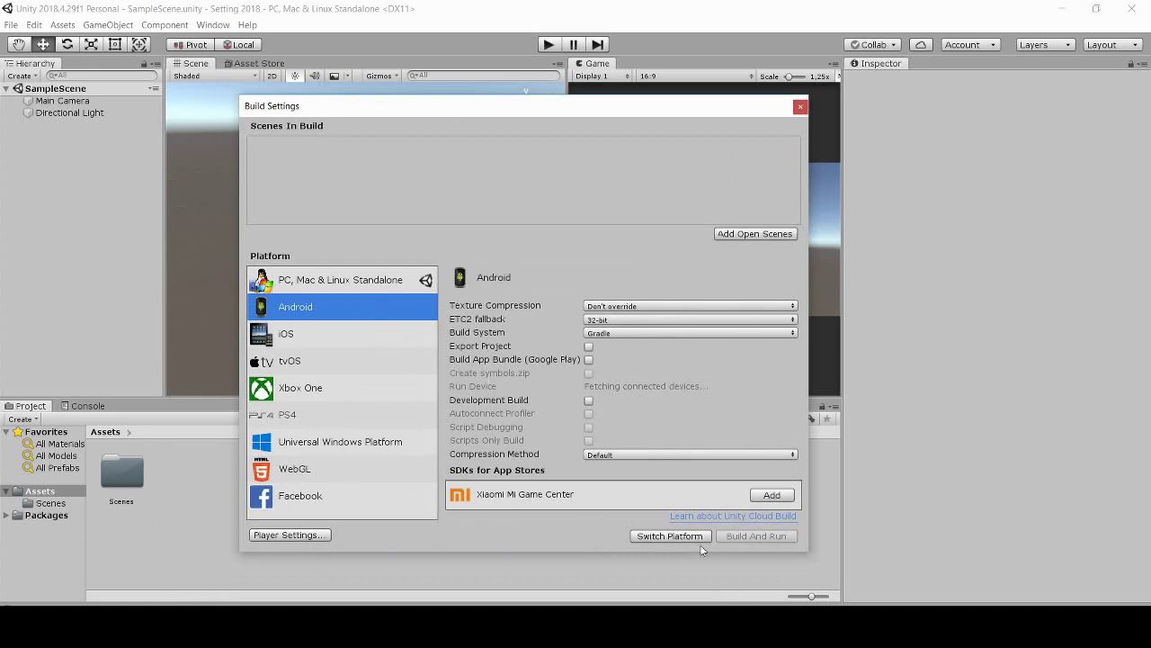
{"action": "left_click", "coordinate": [800, 108]}
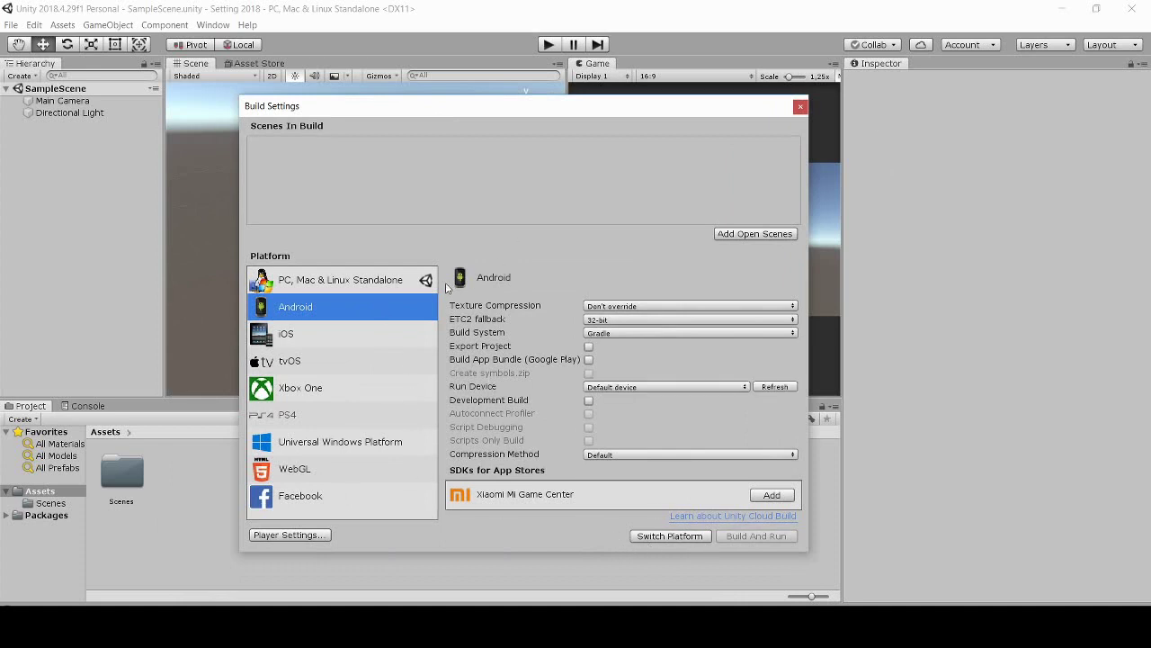